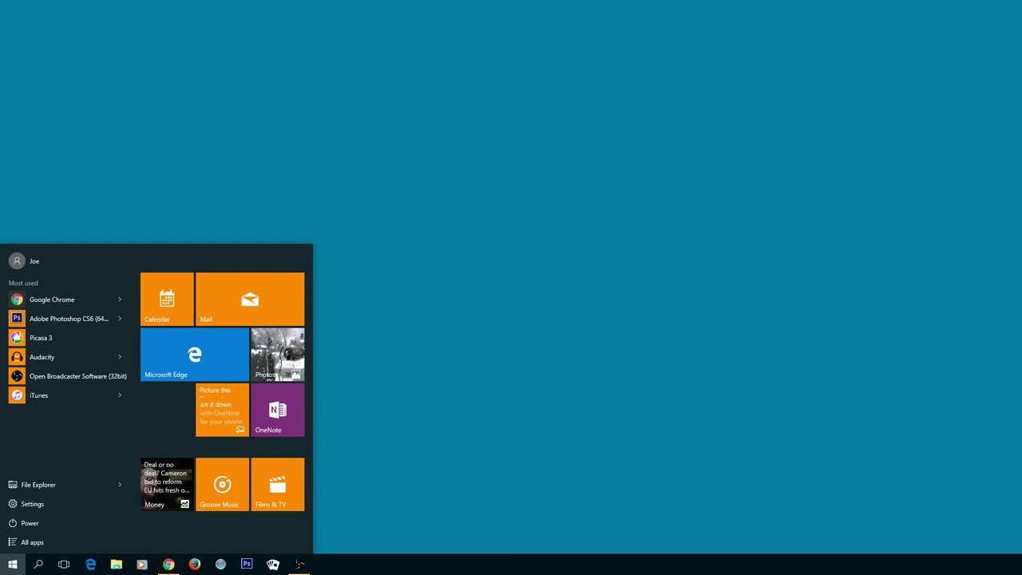
Launch Photos and go to Albums, then Folders, listing Demo_Temp1 and photos.
left_click(278, 362)
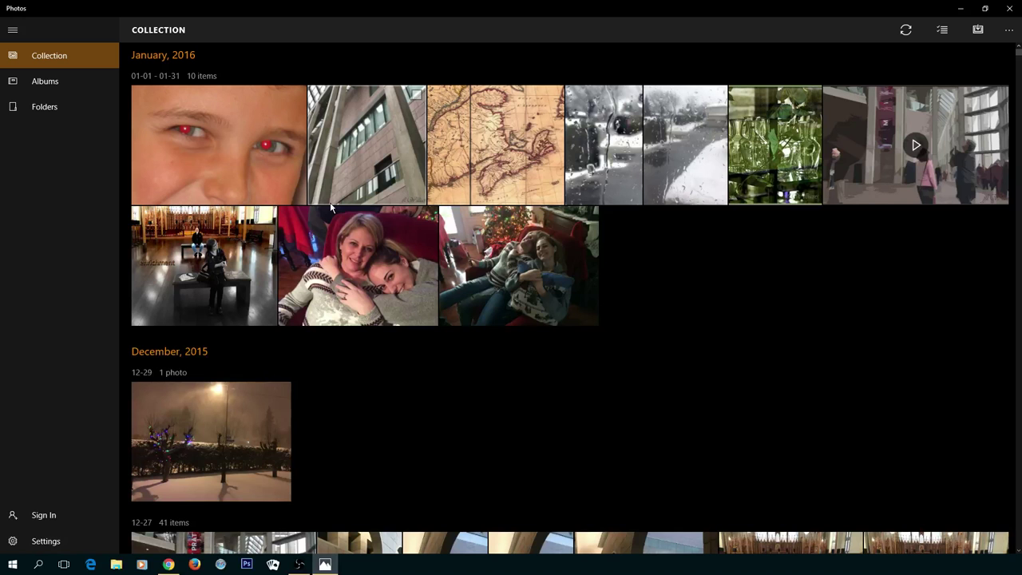
scroll(388, 319, "down", 5)
scroll(389, 323, "up", 3)
left_click(97, 84)
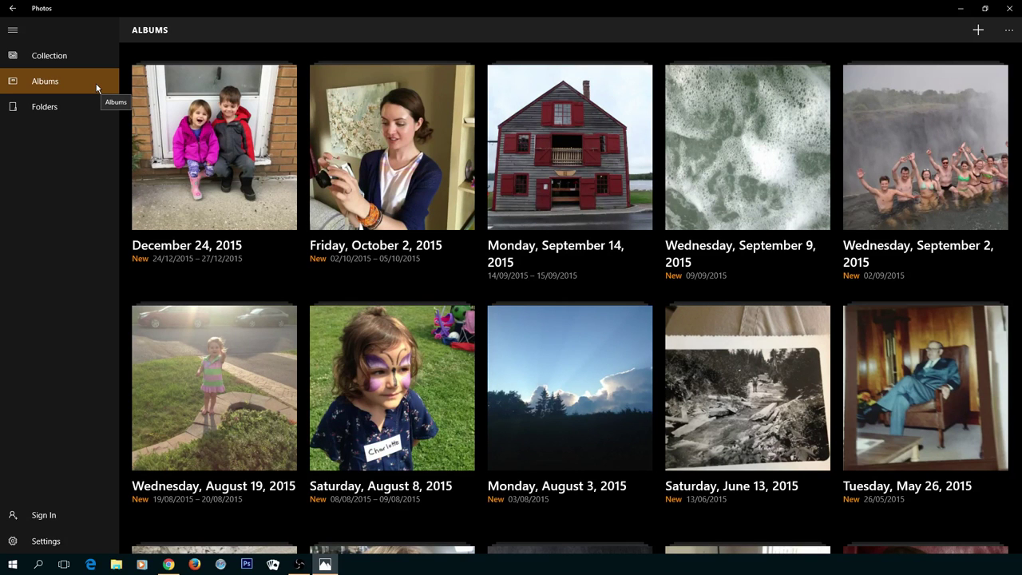
left_click(86, 108)
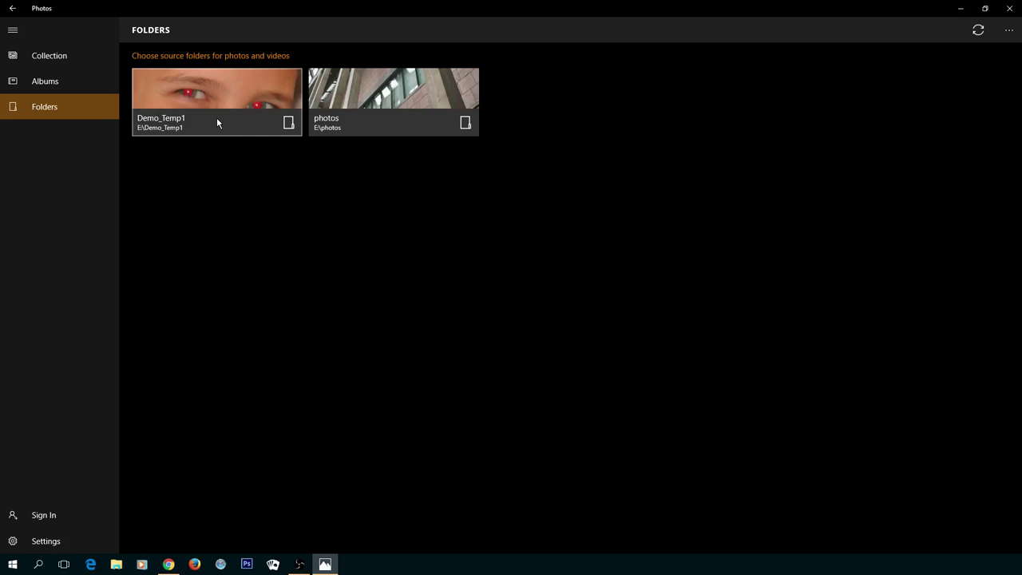
left_click(84, 540)
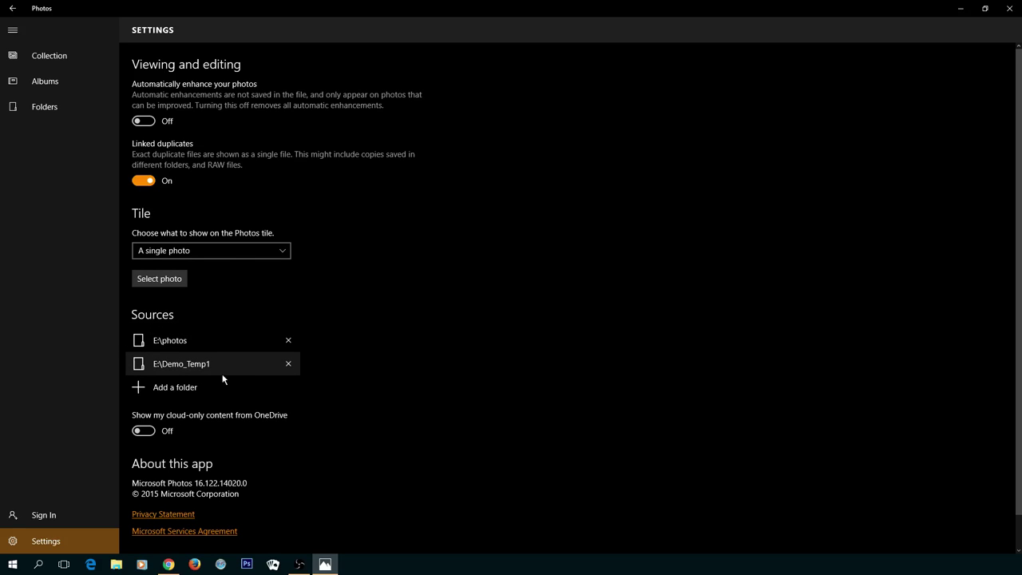
left_click(187, 391)
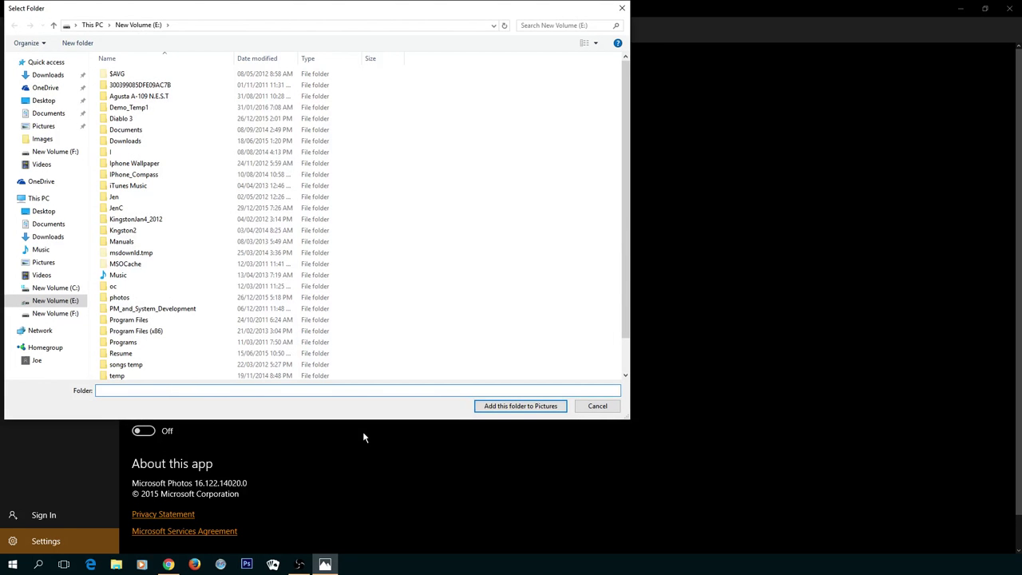
left_click_drag(323, 11, 372, 30)
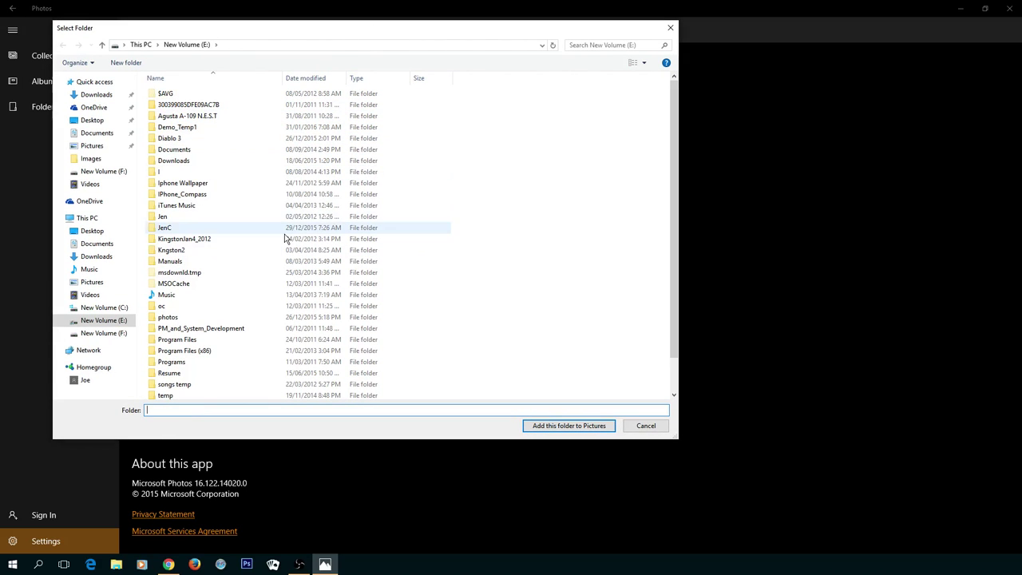
left_click(670, 28)
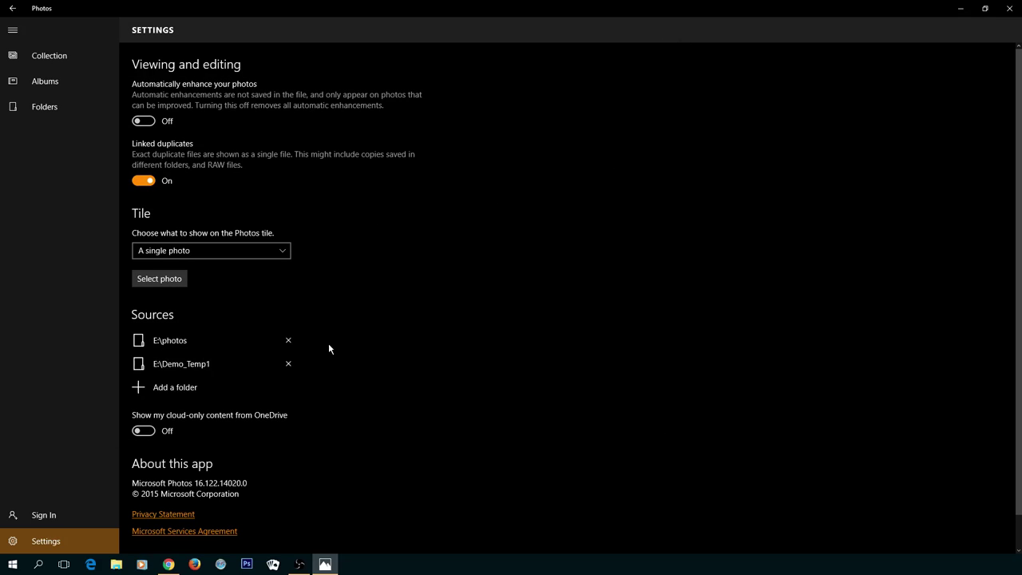
Open Red.jpg from the Demo_Temp1 folder.
left_click(62, 107)
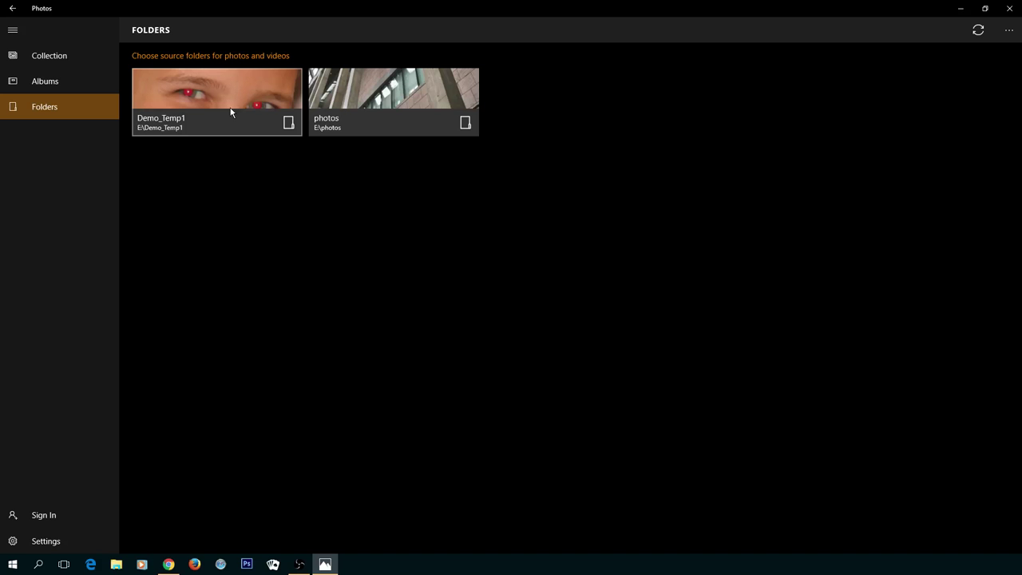
left_click(221, 127)
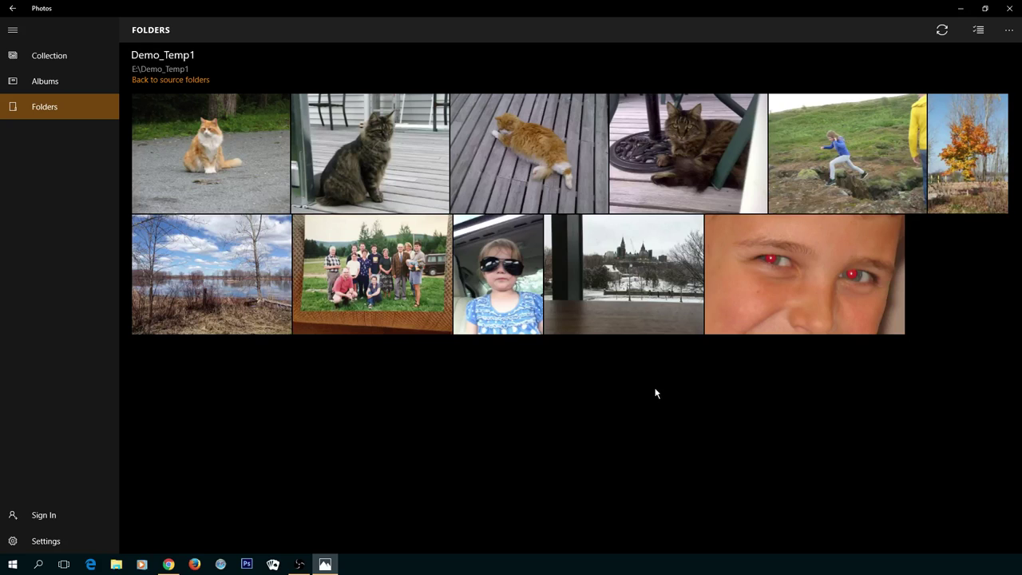
left_click(768, 272)
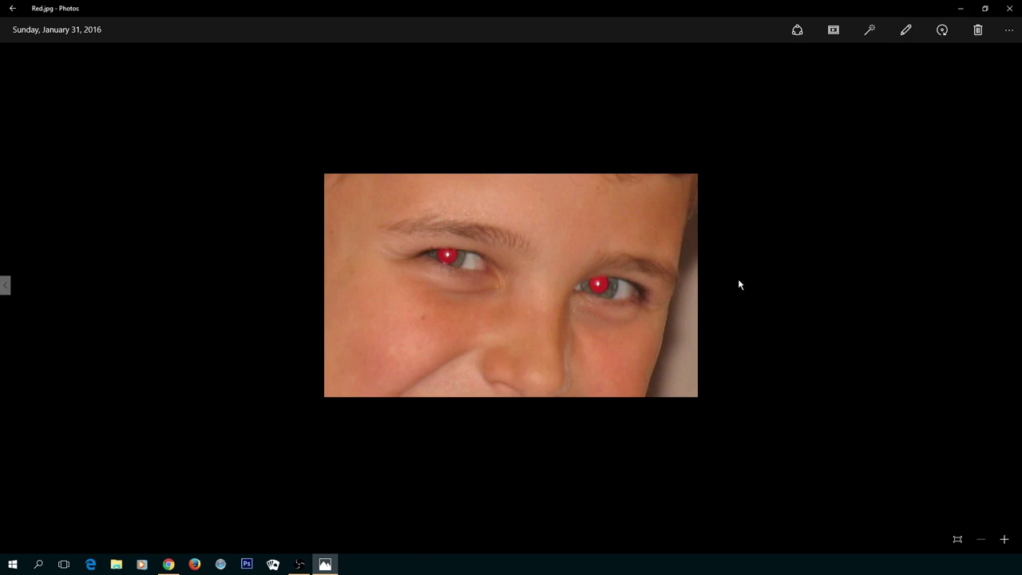
Apply the Red eye fix to one eye, then discard the edit with Esc.
left_click(905, 32)
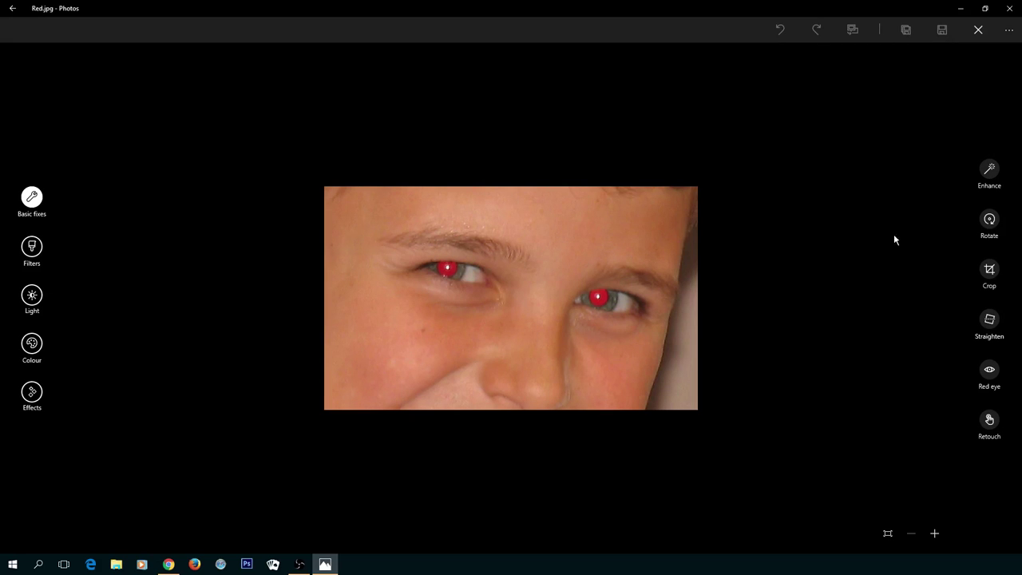
left_click(989, 370)
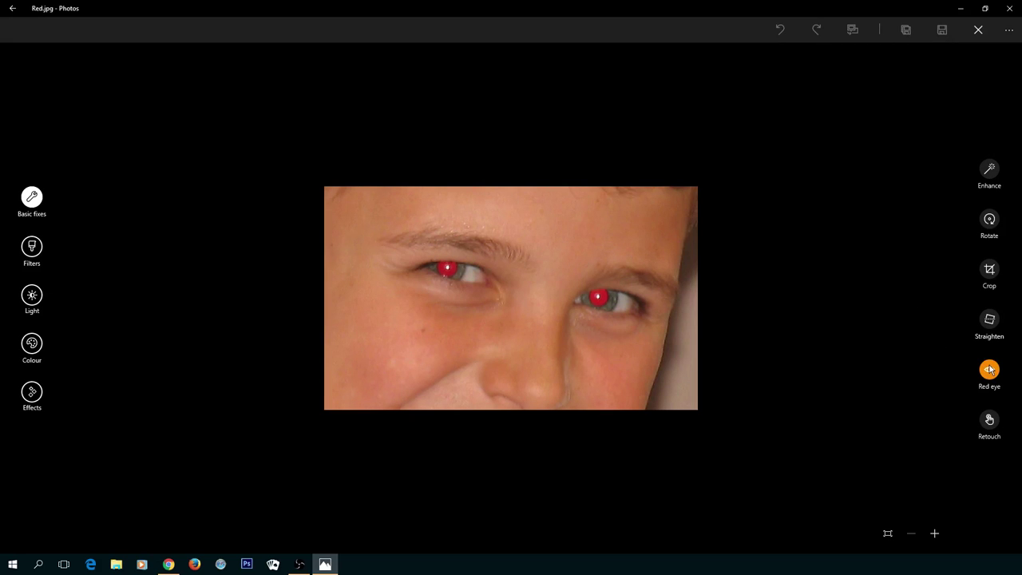
left_click(601, 300)
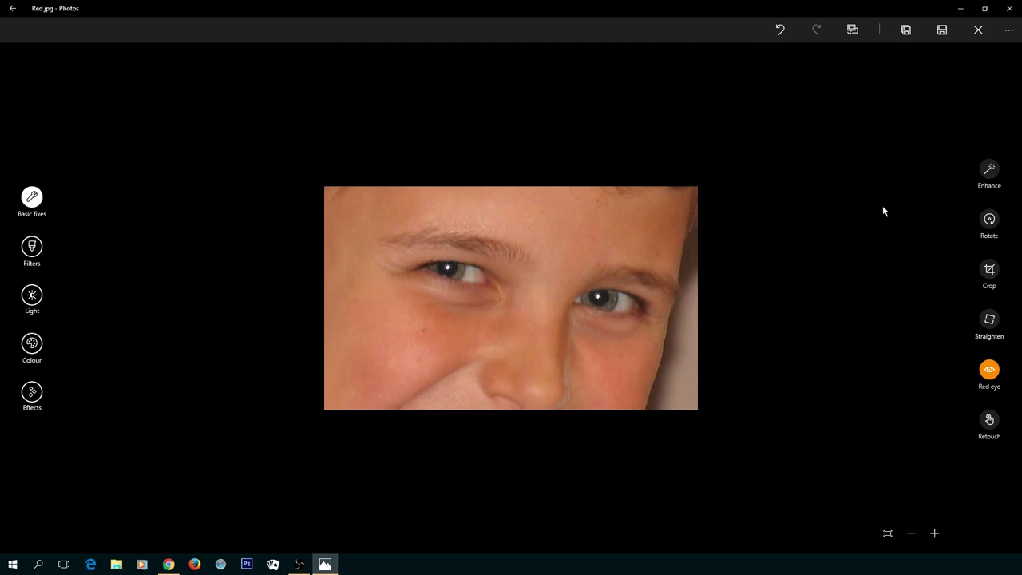
key("Escape")
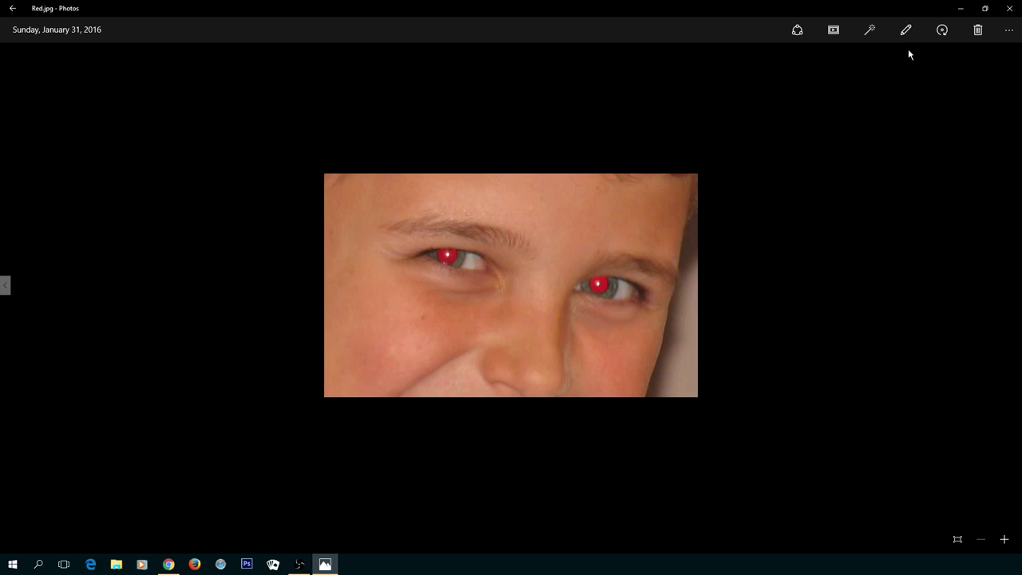
Return to Demo_Temp1 and open the autumn tree photo IMG_3959.JPG.
left_click(12, 9)
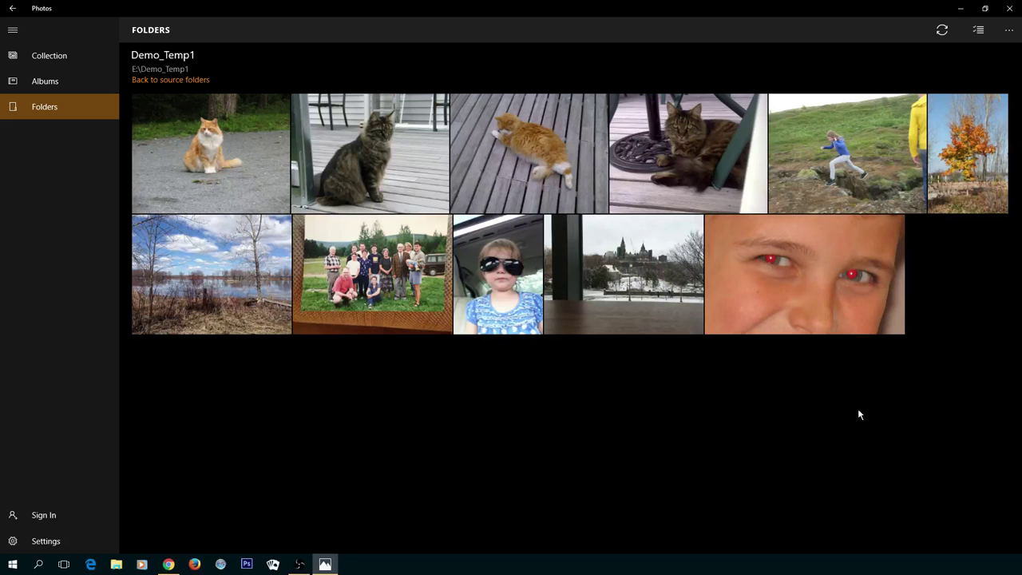
left_click(972, 161)
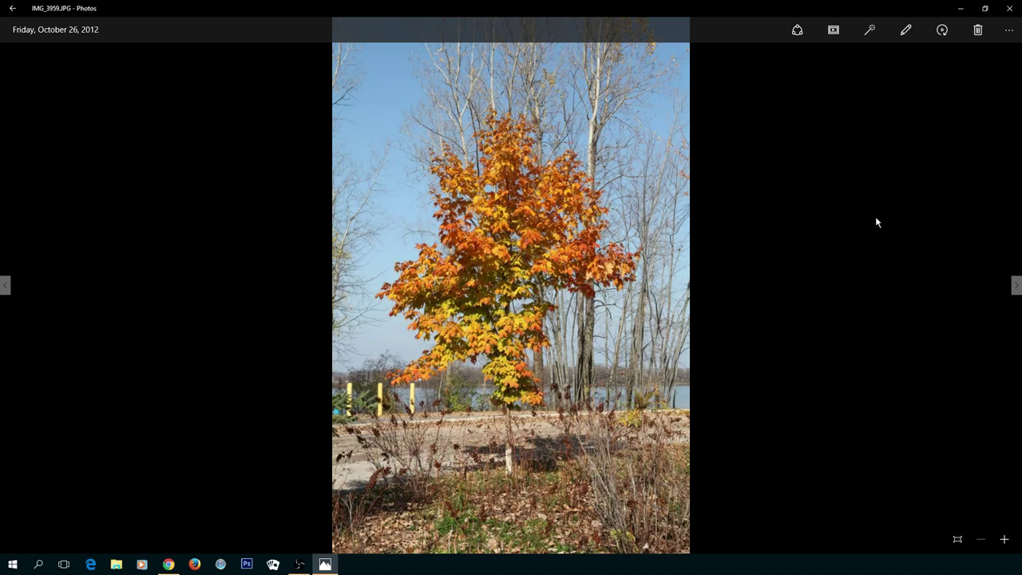
left_click(908, 38)
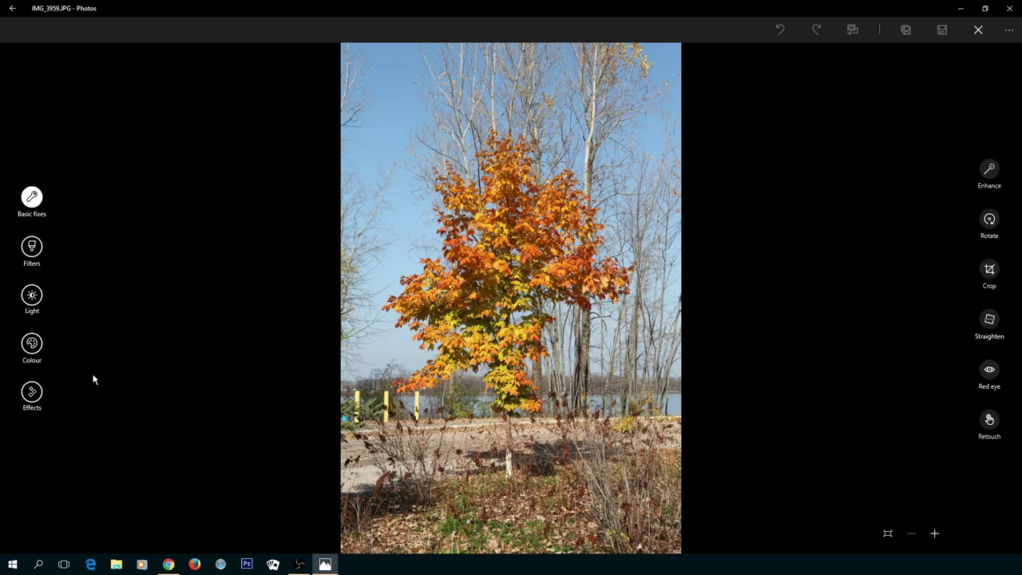
left_click(36, 254)
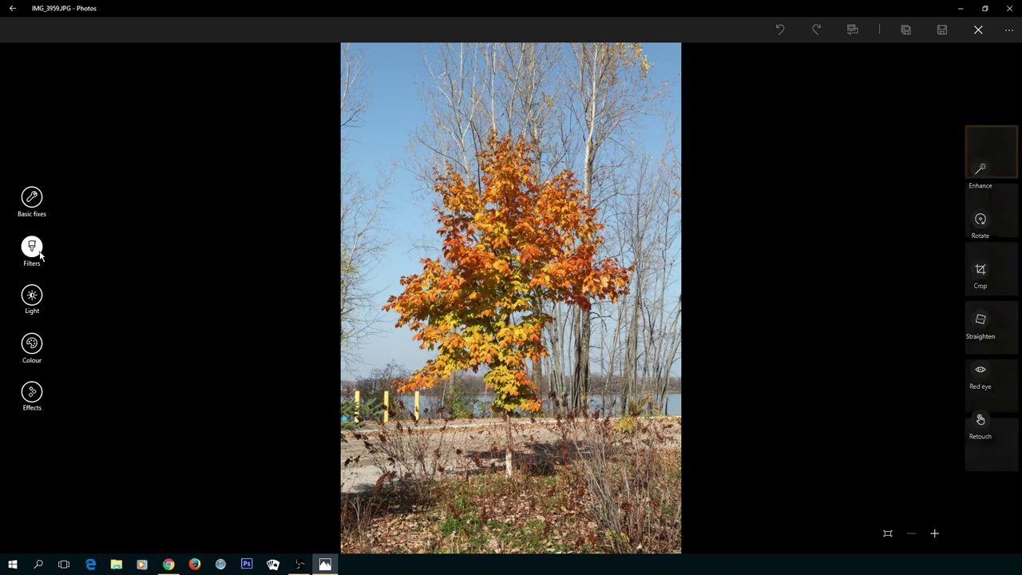
left_click(36, 297)
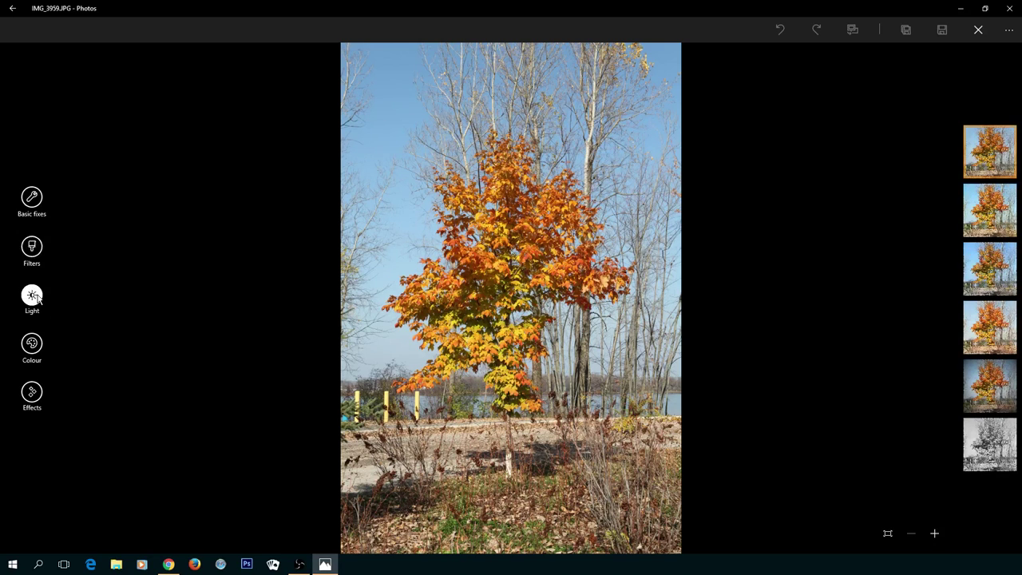
left_click(35, 342)
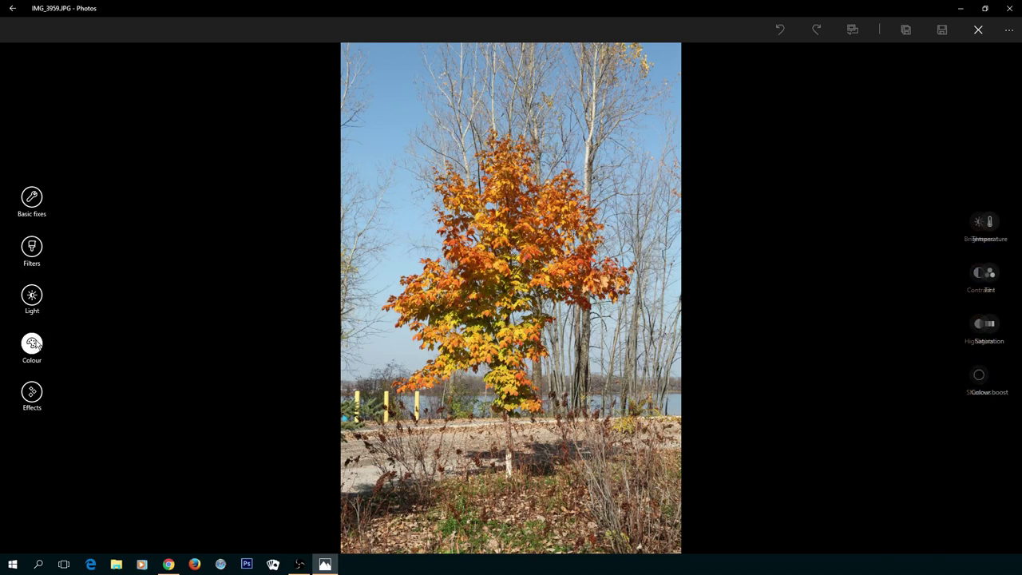
left_click(32, 393)
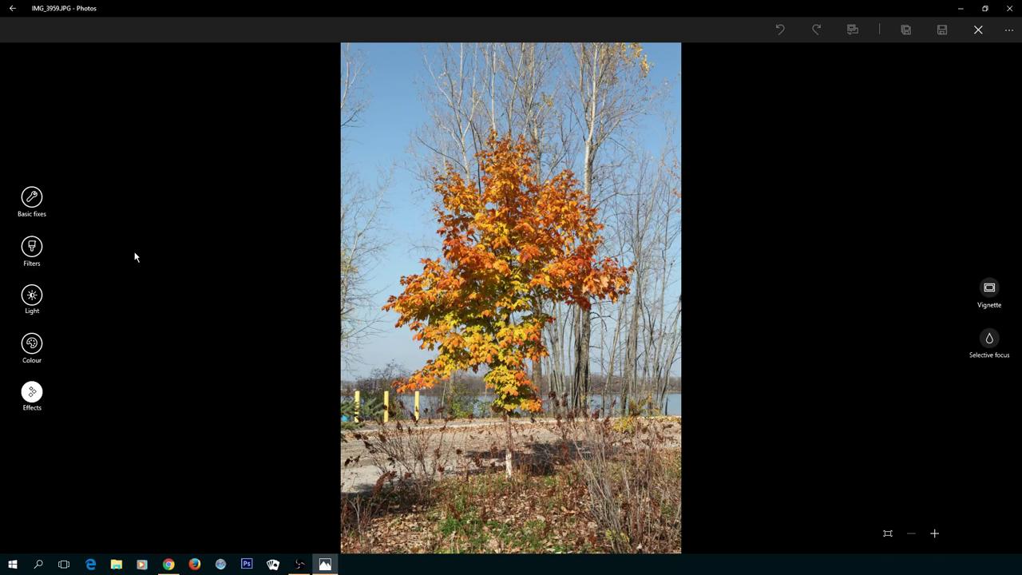
left_click(40, 204)
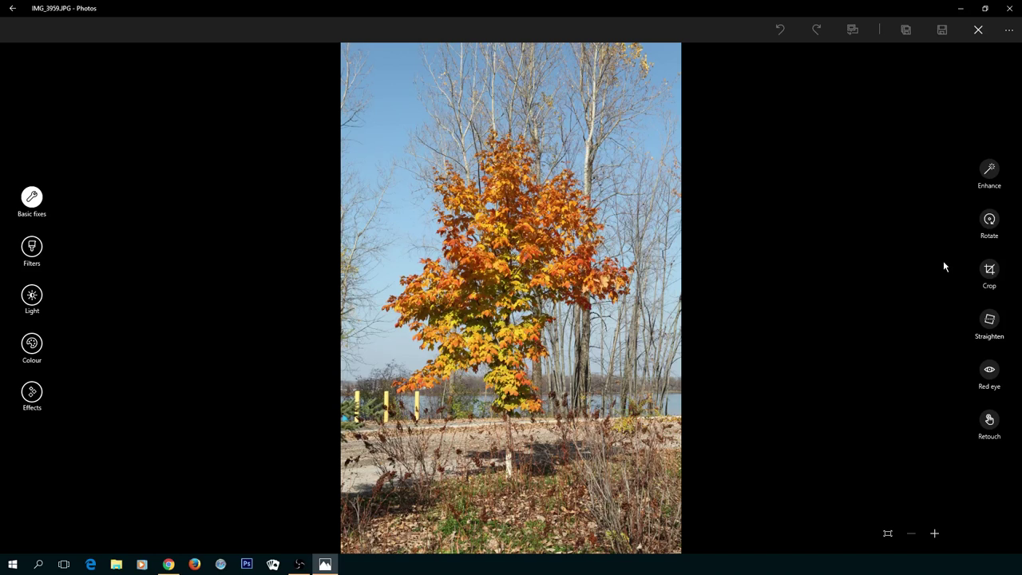
Rotate the photo slightly with the Straighten dial, ending at 1°.
left_click(990, 317)
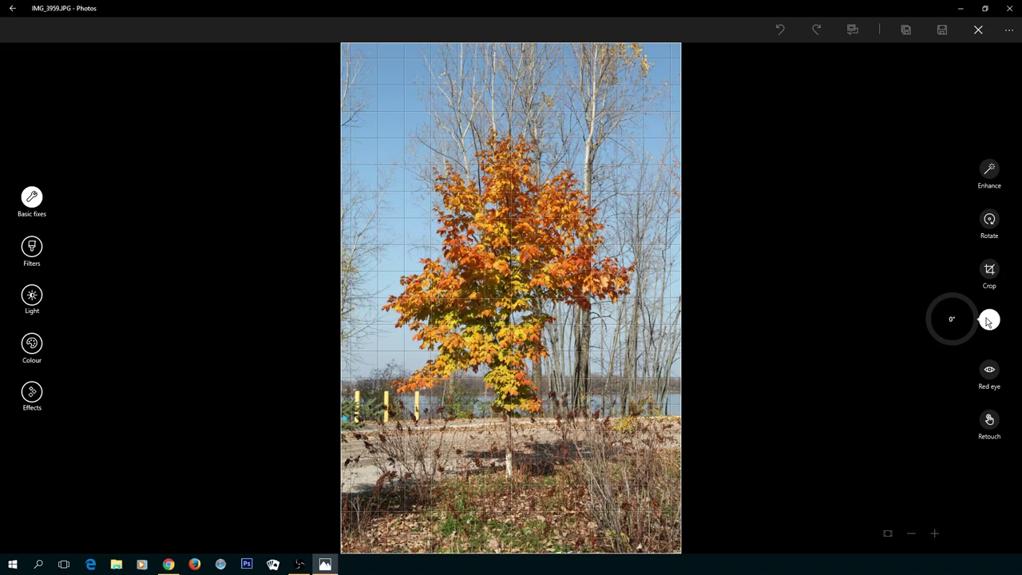
left_click_drag(988, 322, 988, 325)
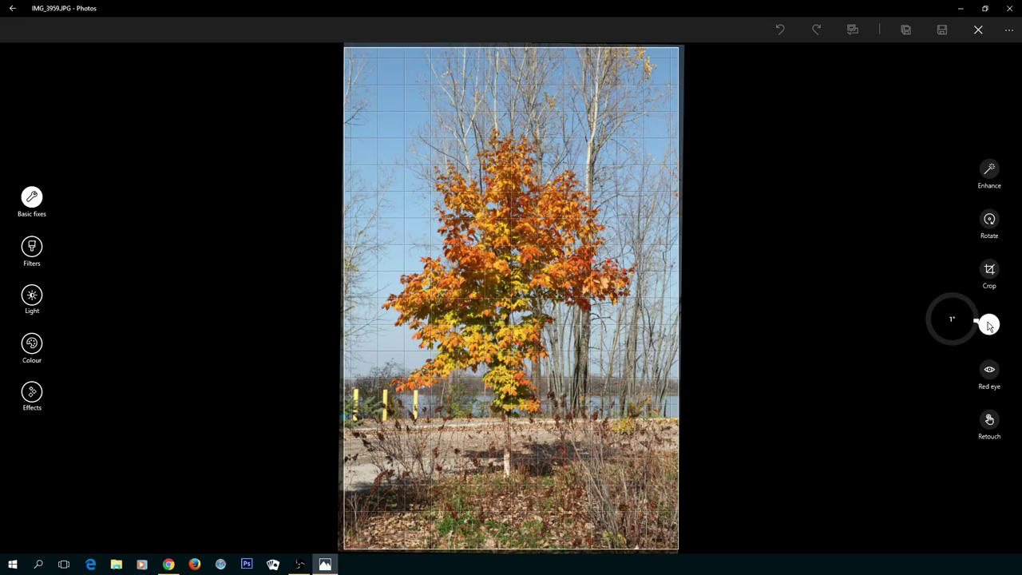
mouse_move(988, 324)
left_mouse_down()
mouse_move(941, 357)
mouse_move(925, 352)
mouse_move(933, 361)
mouse_move(969, 353)
mouse_move(989, 328)
mouse_move(1002, 327)
left_mouse_up()
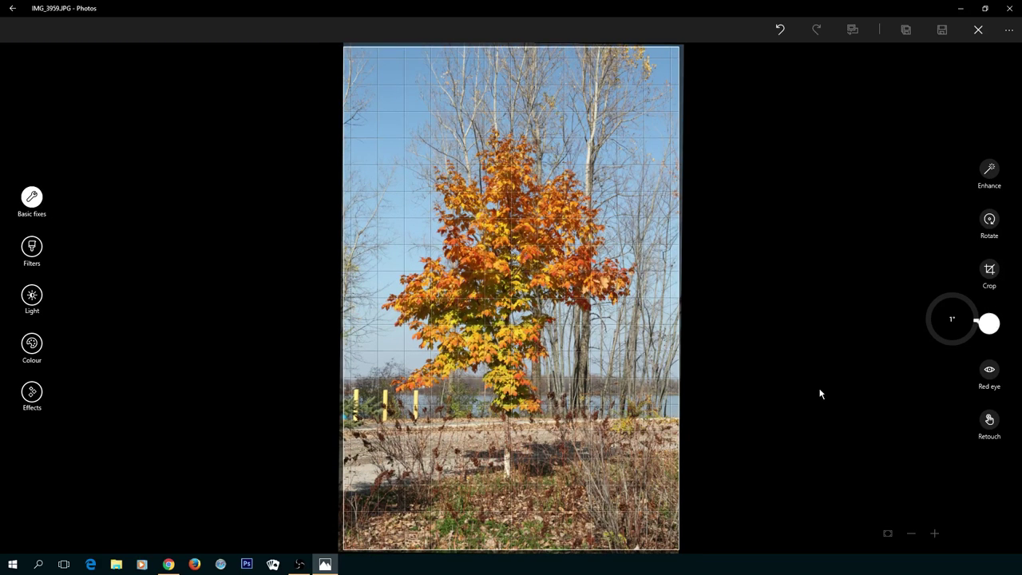
Crop tighter from the top-left corner and reposition the photo within the crop frame.
left_click(989, 270)
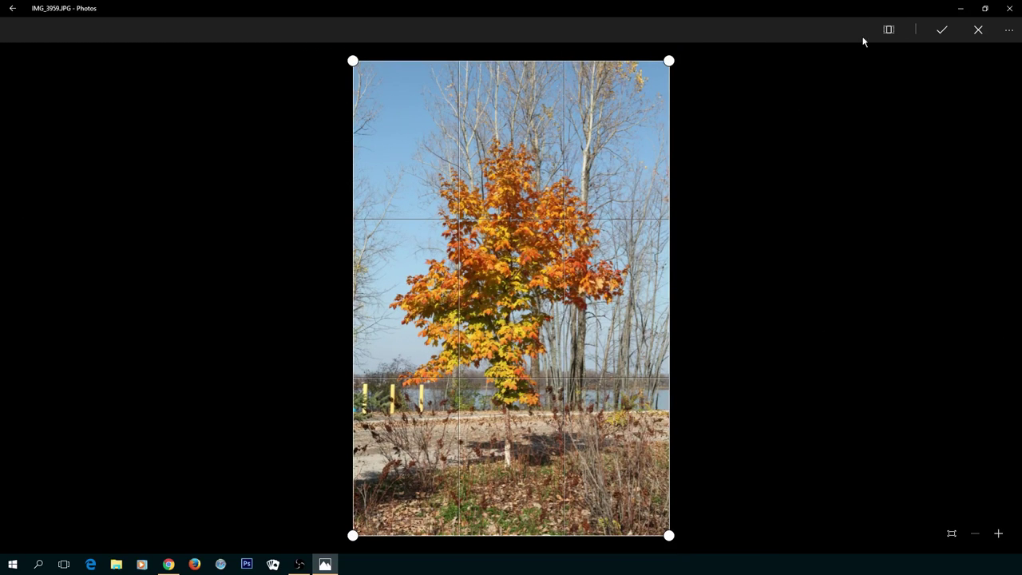
left_click(886, 31)
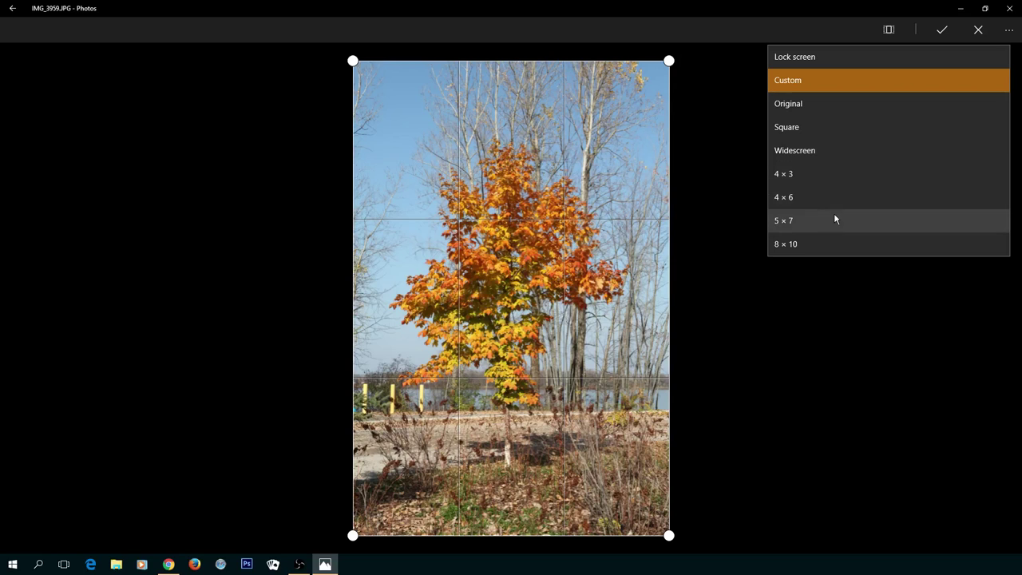
left_click(943, 38)
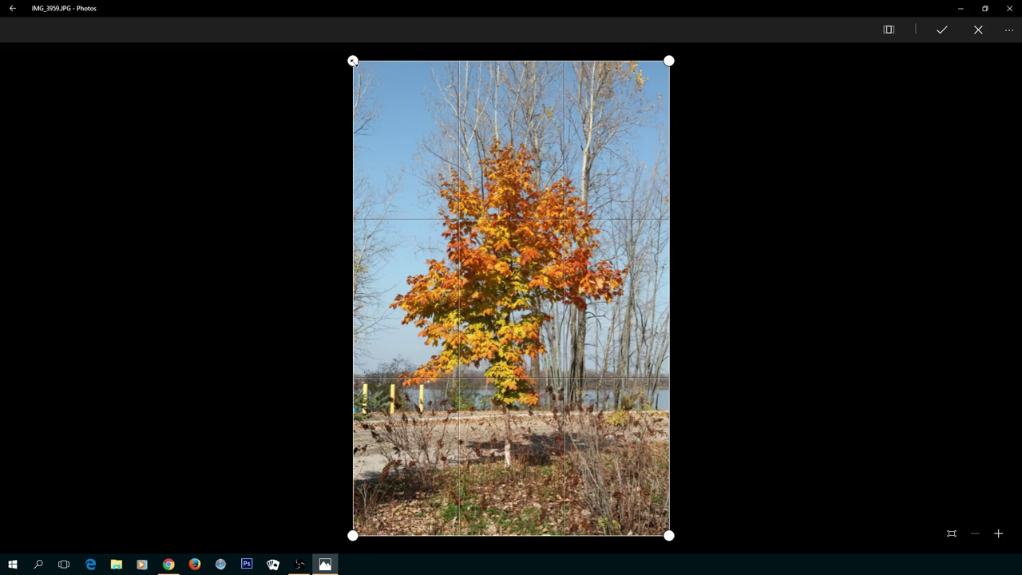
left_click_drag(353, 59, 367, 86)
left_click_drag(516, 269, 531, 286)
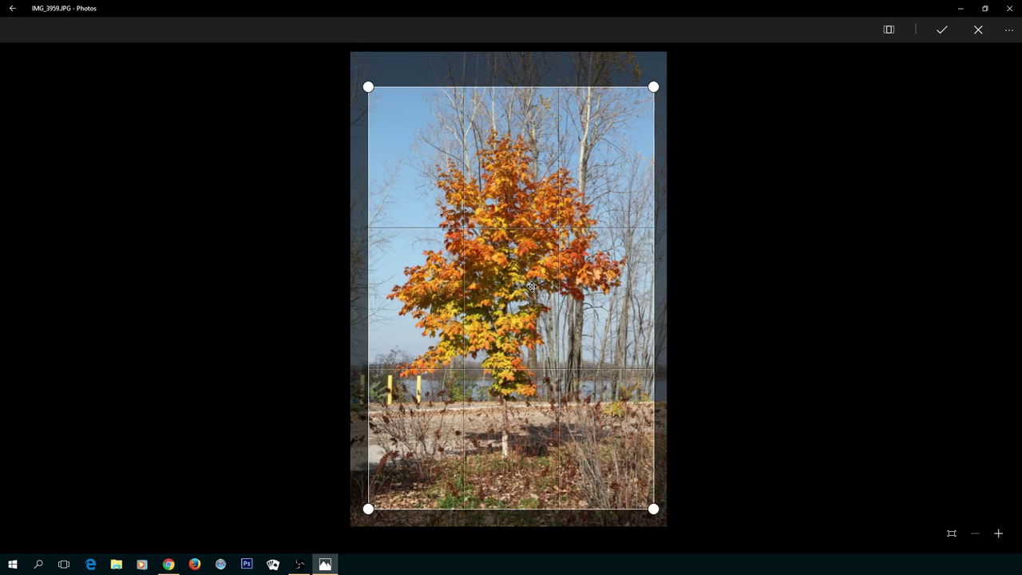
Apply the crop, then retouch out the yellow post at the lower left.
left_click(942, 30)
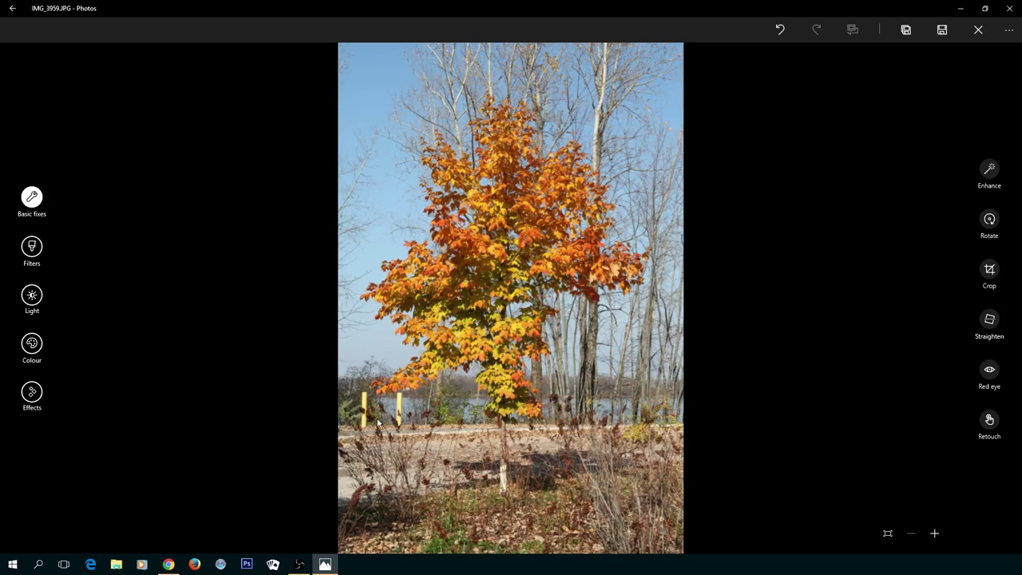
left_click(987, 419)
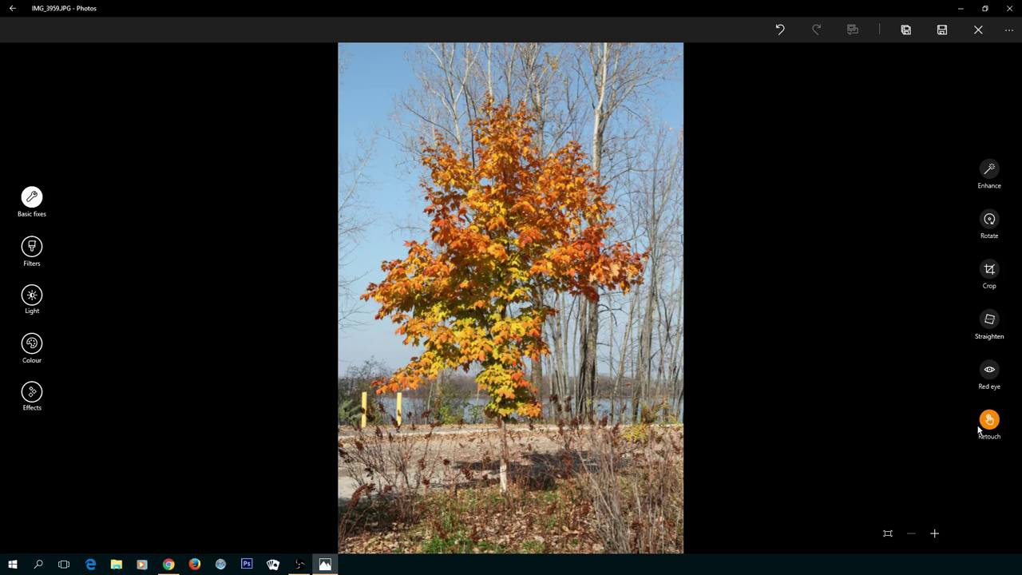
left_click(401, 403)
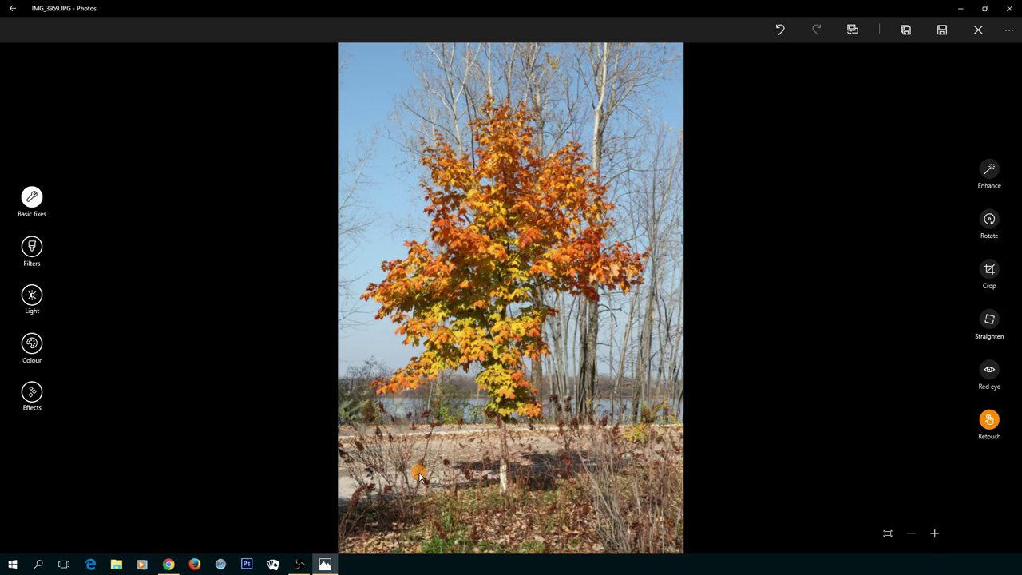
left_click(988, 426)
Toggle Enhance on and off, then preview six filters ending with black-and-white.
left_click(990, 170)
left_click(991, 170)
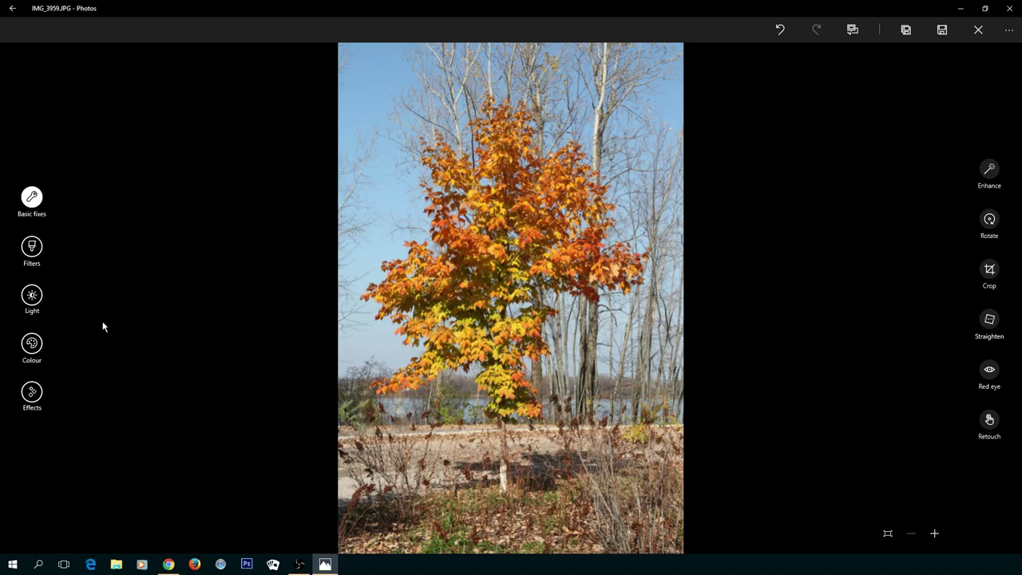
left_click(32, 247)
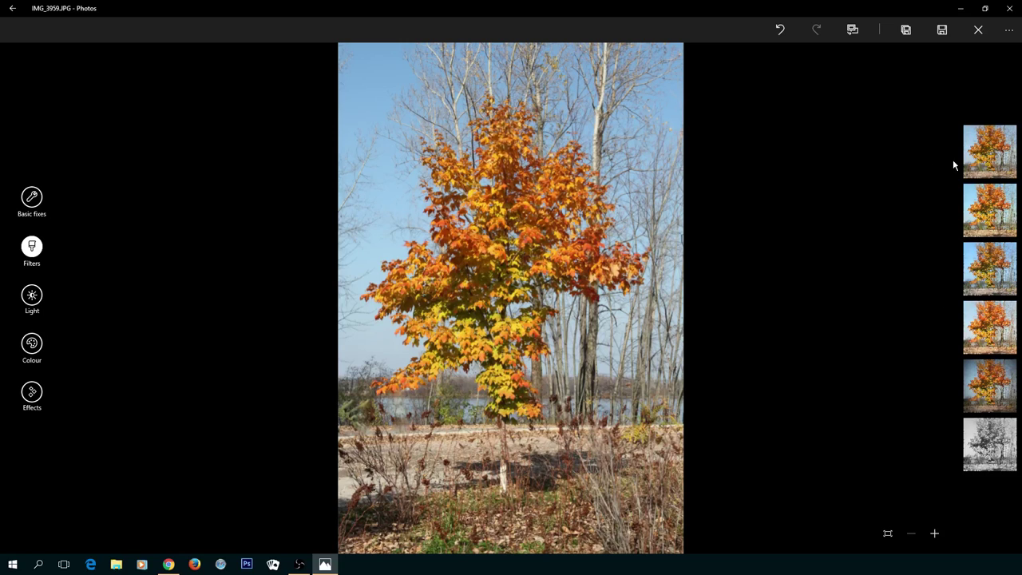
left_click(989, 156)
left_click(992, 214)
left_click(1010, 279)
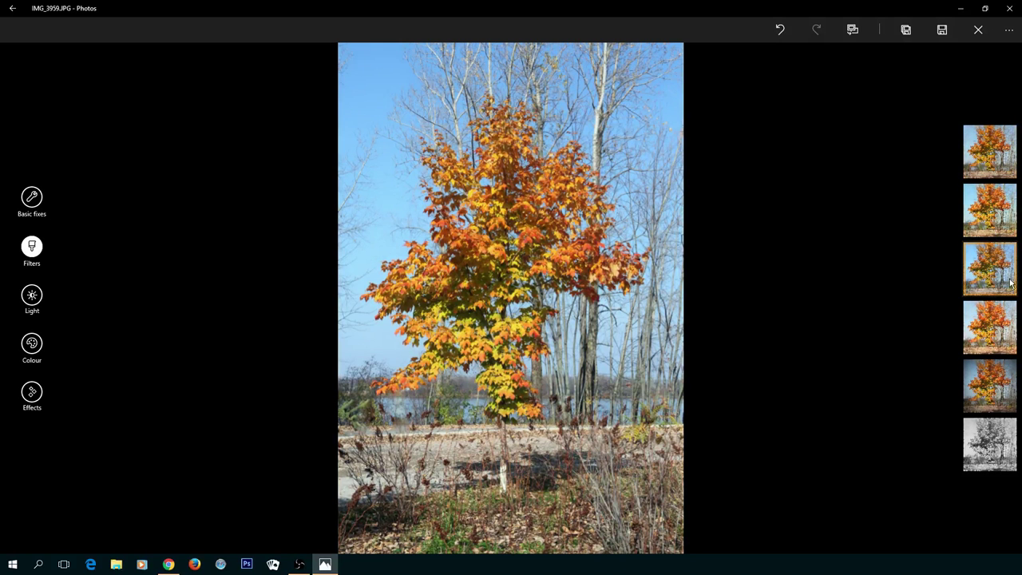
left_click(1004, 335)
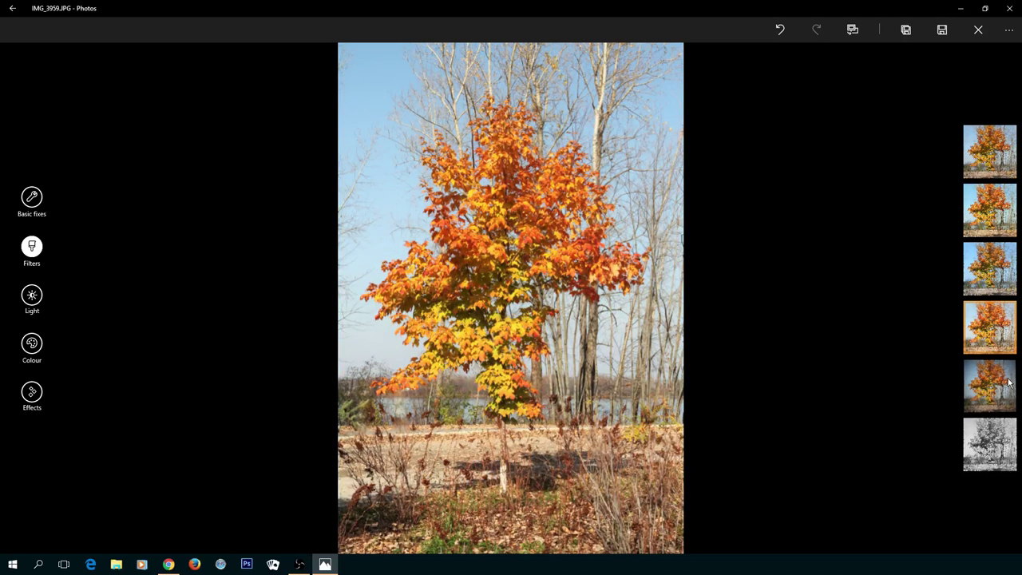
left_click(1009, 384)
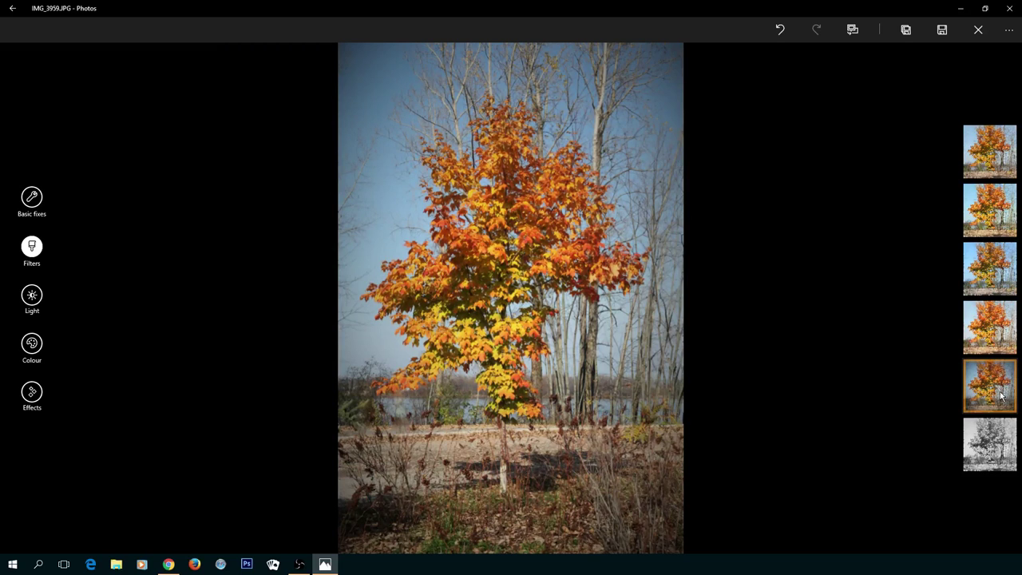
left_click(995, 435)
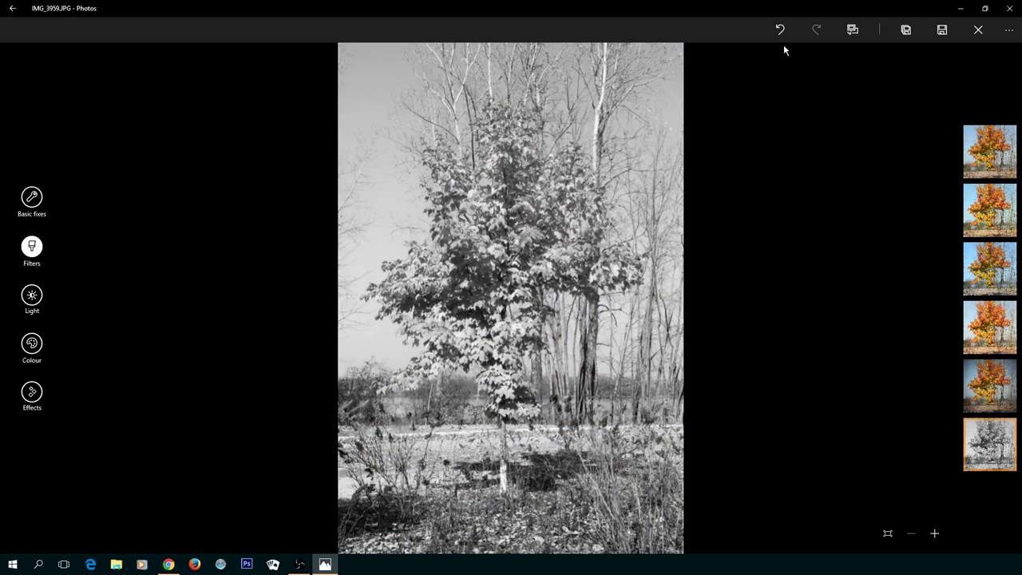
Undo five times to return the photo to no filter.
left_click(781, 30)
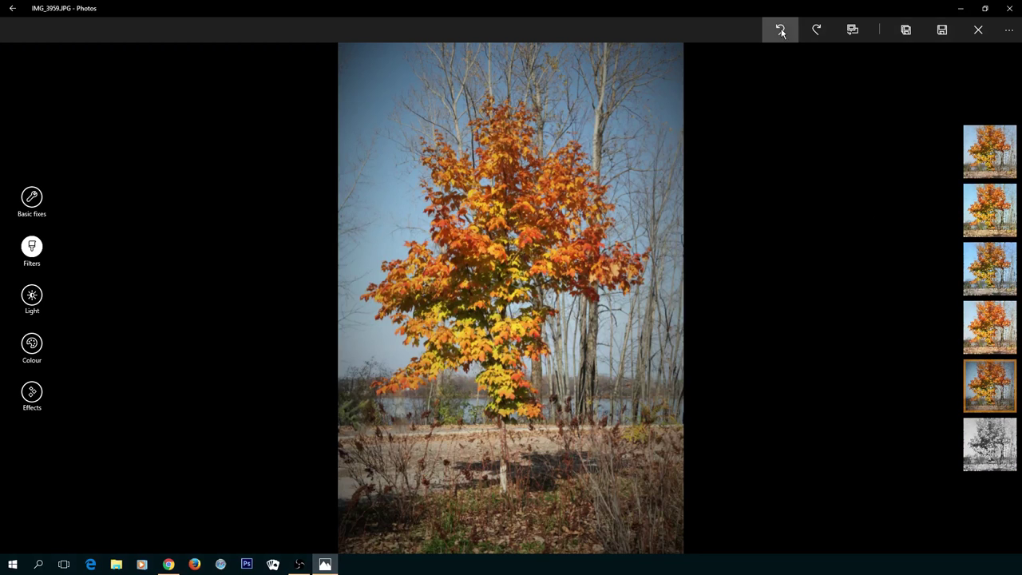
left_click(781, 31)
left_click(781, 30)
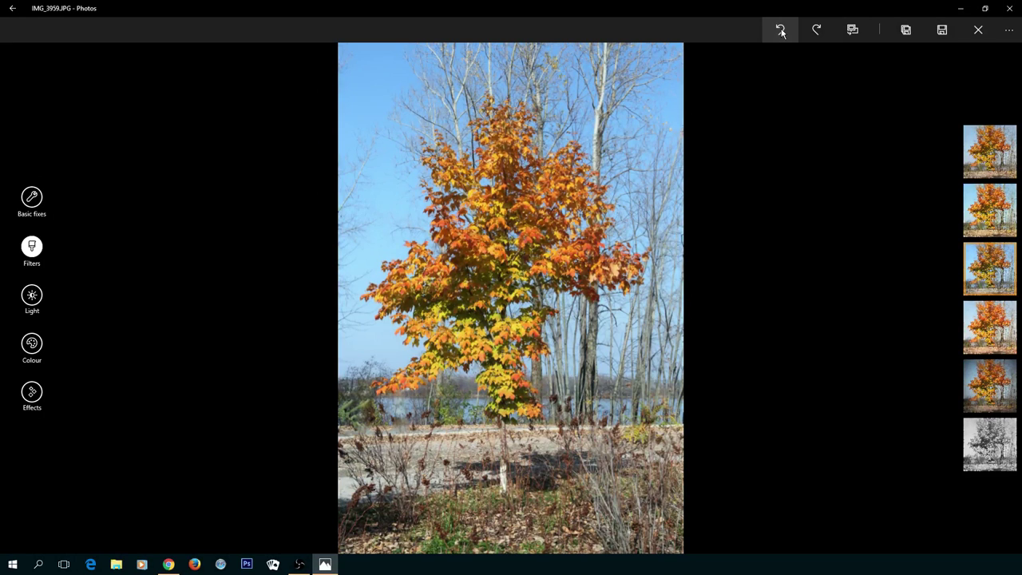
left_click(781, 30)
left_click(781, 31)
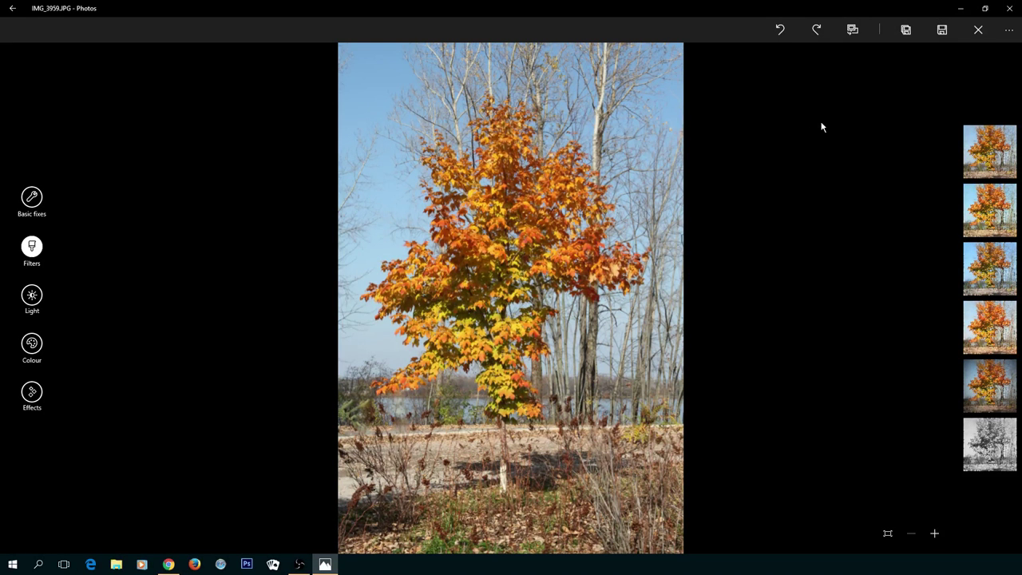
In Light, change brightness, lower contrast to -19, adjust highlights and lift shadows.
left_click(31, 297)
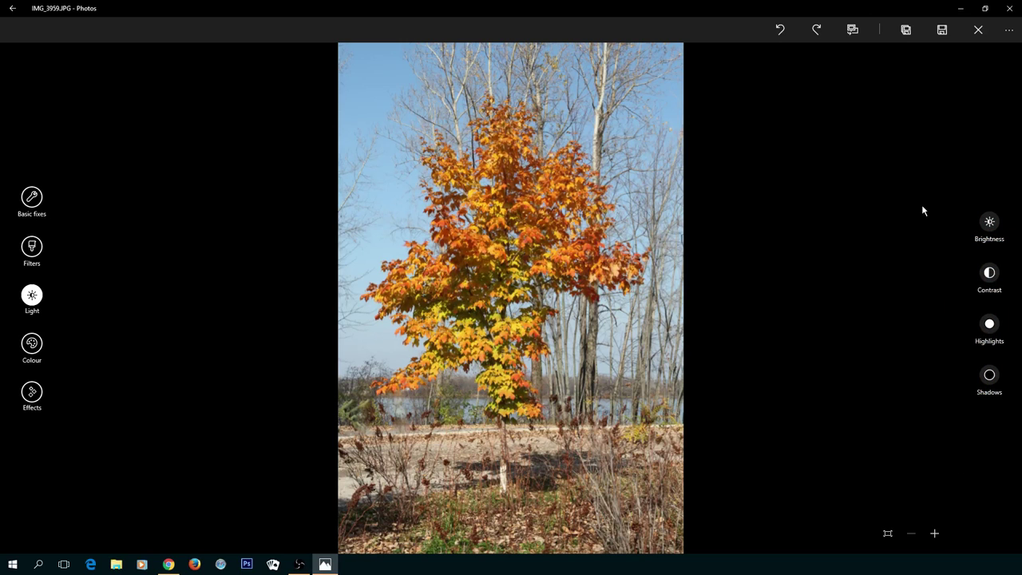
left_click(990, 222)
left_click_drag(992, 223, 975, 196)
left_click(987, 274)
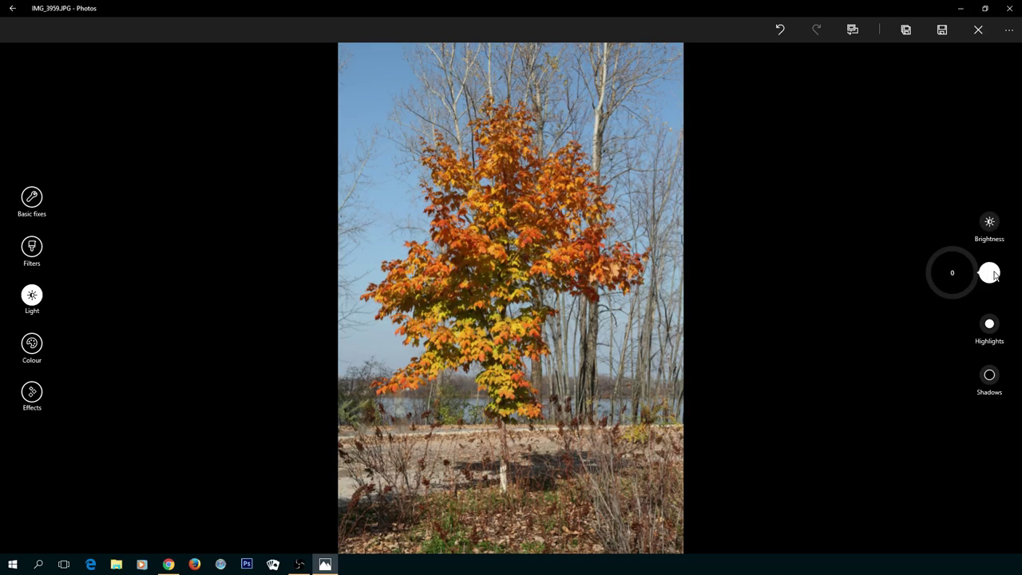
left_click_drag(987, 274, 939, 296)
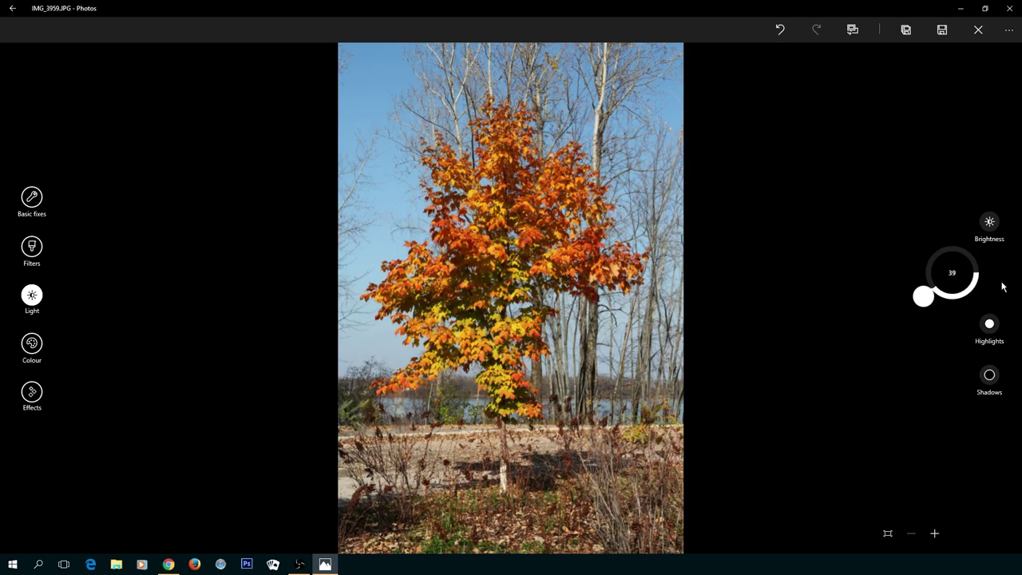
left_click(991, 326)
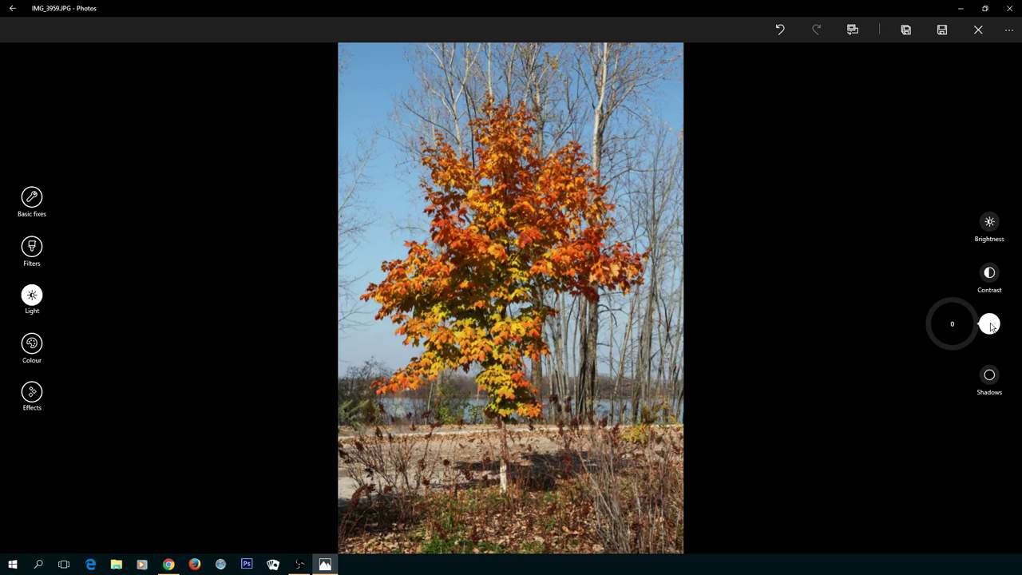
left_click_drag(991, 326, 963, 299)
left_click(989, 376)
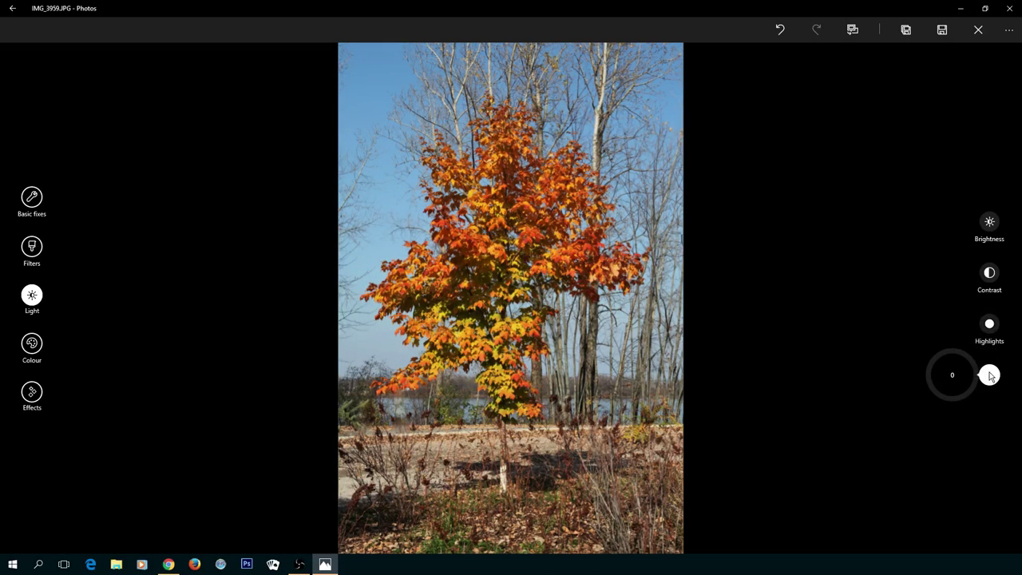
mouse_move(990, 378)
left_mouse_down()
mouse_move(981, 393)
mouse_move(941, 403)
mouse_move(933, 392)
mouse_move(928, 404)
mouse_move(988, 375)
mouse_move(944, 342)
mouse_move(967, 341)
mouse_move(989, 365)
left_mouse_up()
left_click(976, 416)
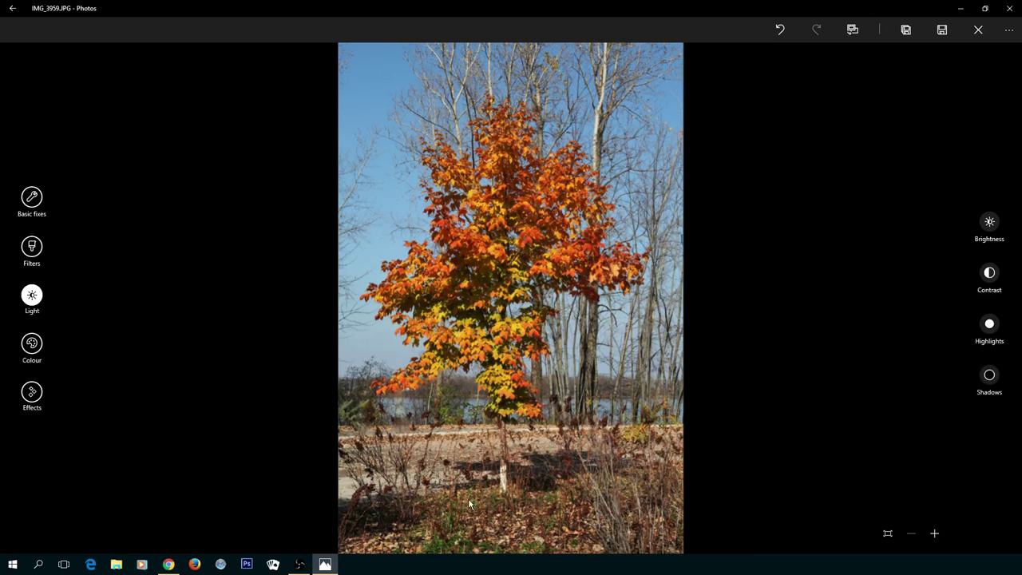
In Colour, warm temperature slightly, try and reset Tint, and nudge saturation up.
left_click(36, 351)
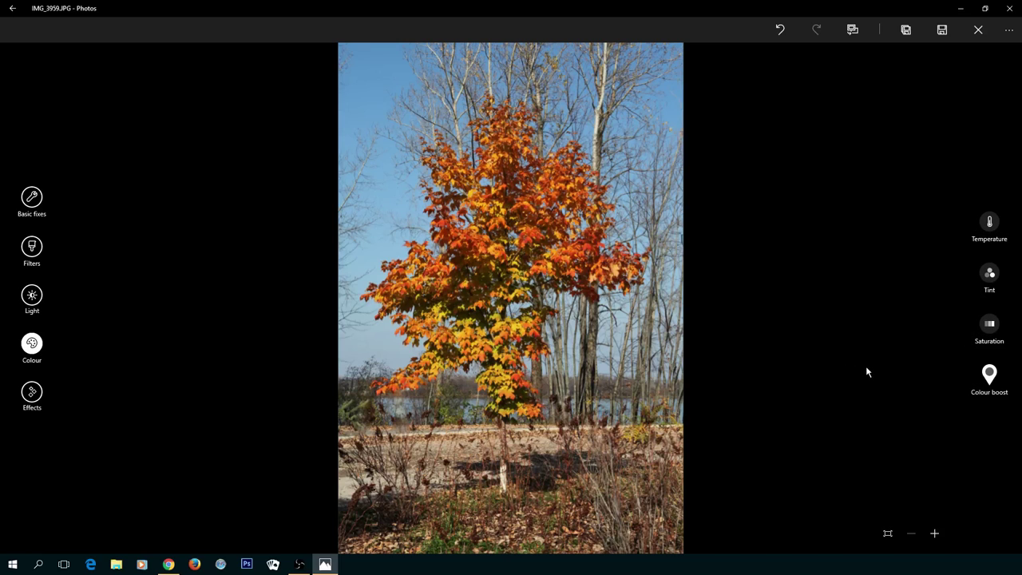
left_click(991, 226)
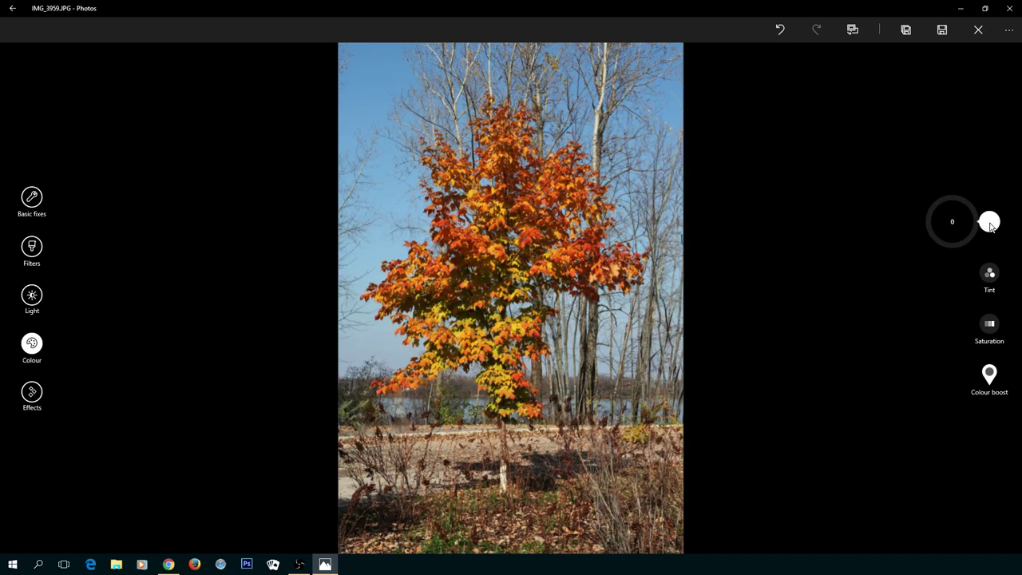
mouse_move(991, 226)
left_mouse_down()
mouse_move(991, 245)
mouse_move(987, 235)
left_mouse_up()
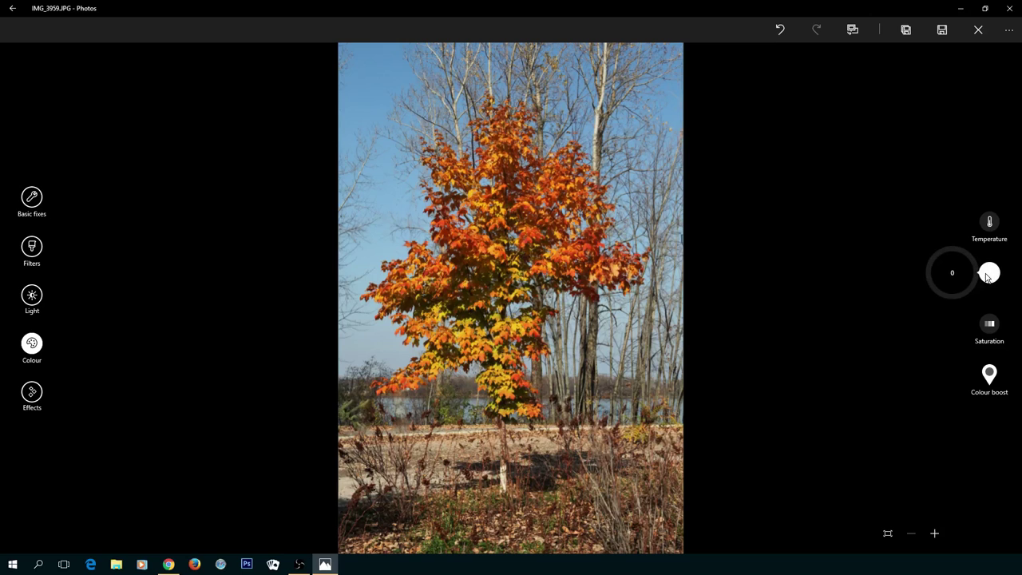
mouse_move(991, 276)
left_mouse_down()
mouse_move(972, 237)
mouse_move(987, 275)
mouse_move(982, 291)
mouse_move(989, 275)
left_mouse_up()
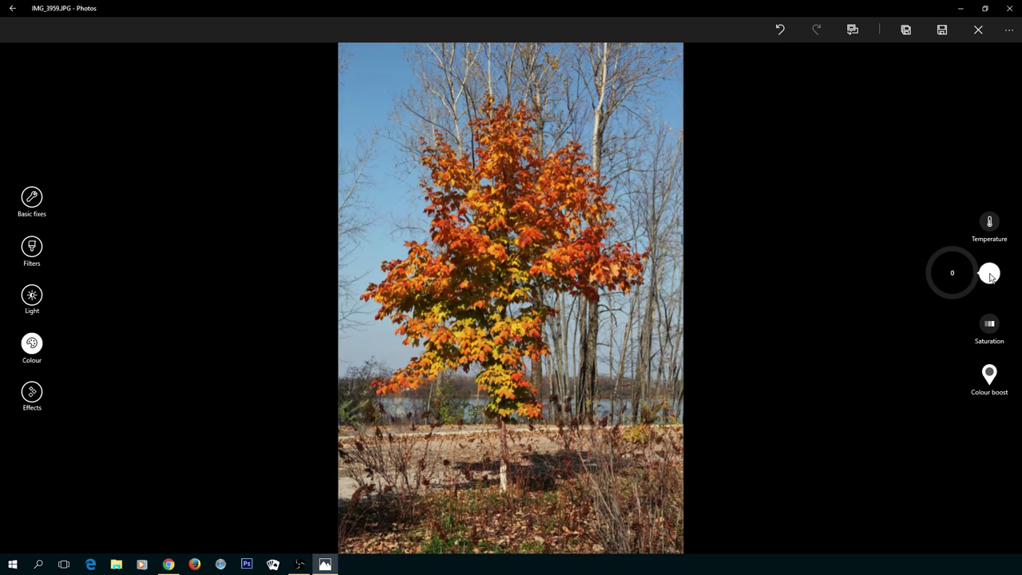
left_click(985, 323)
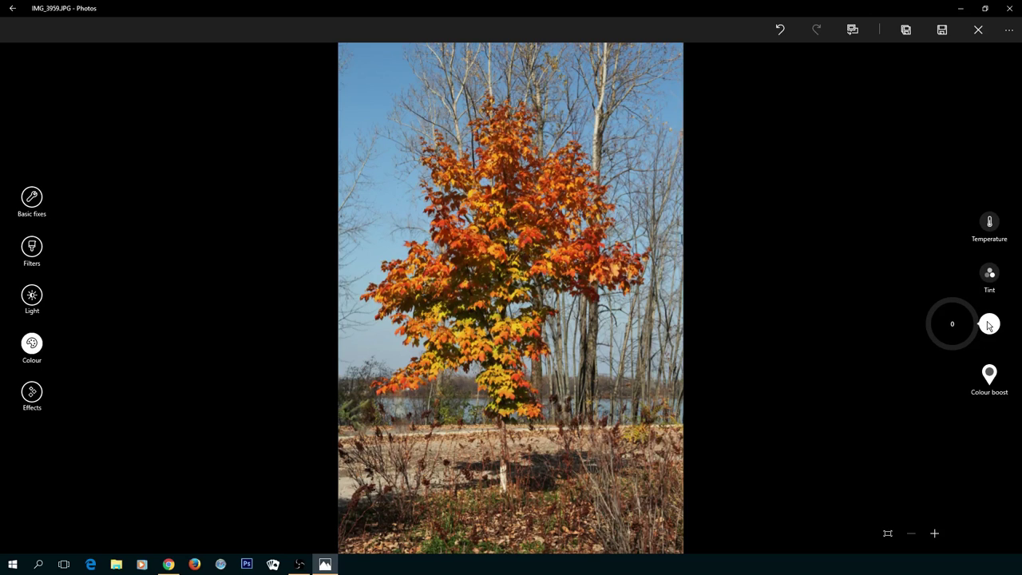
mouse_move(989, 325)
left_mouse_down()
mouse_move(962, 360)
mouse_move(991, 320)
mouse_move(946, 320)
mouse_move(990, 326)
left_mouse_up()
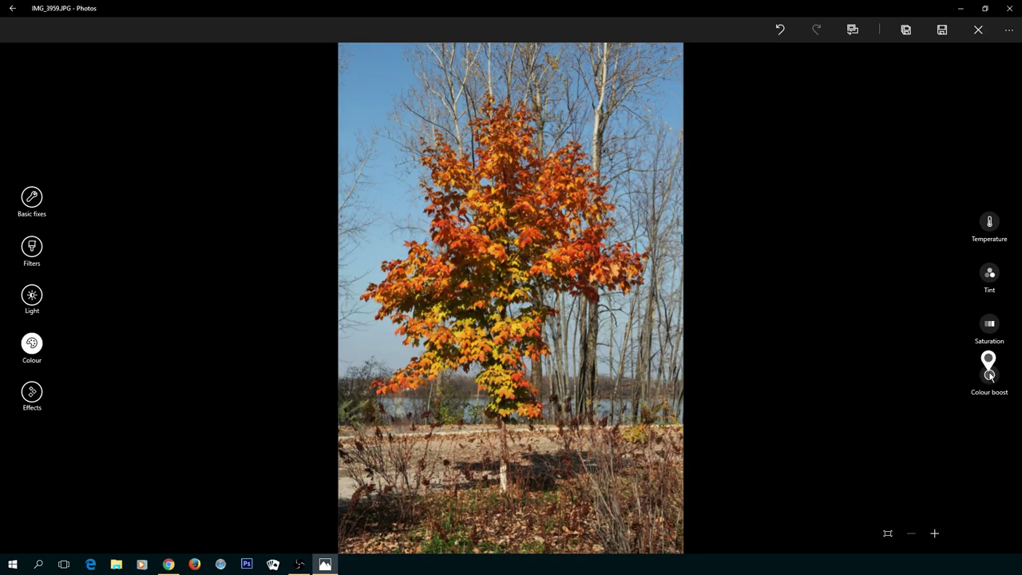
Pin Colour boost on the orange leaves and raise it mildly, settling at 12.
left_click_drag(988, 379, 474, 251)
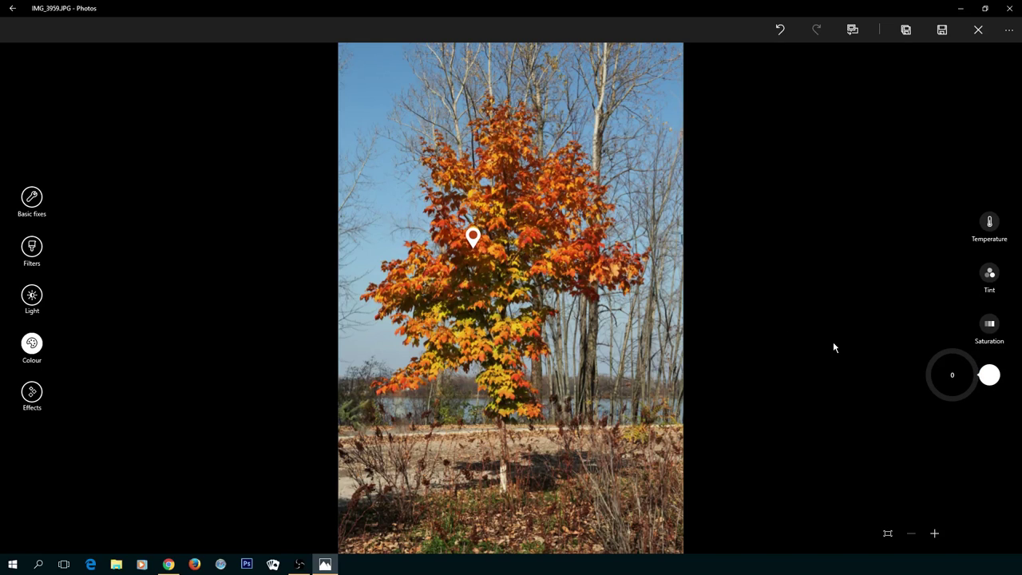
left_click_drag(989, 374, 980, 402)
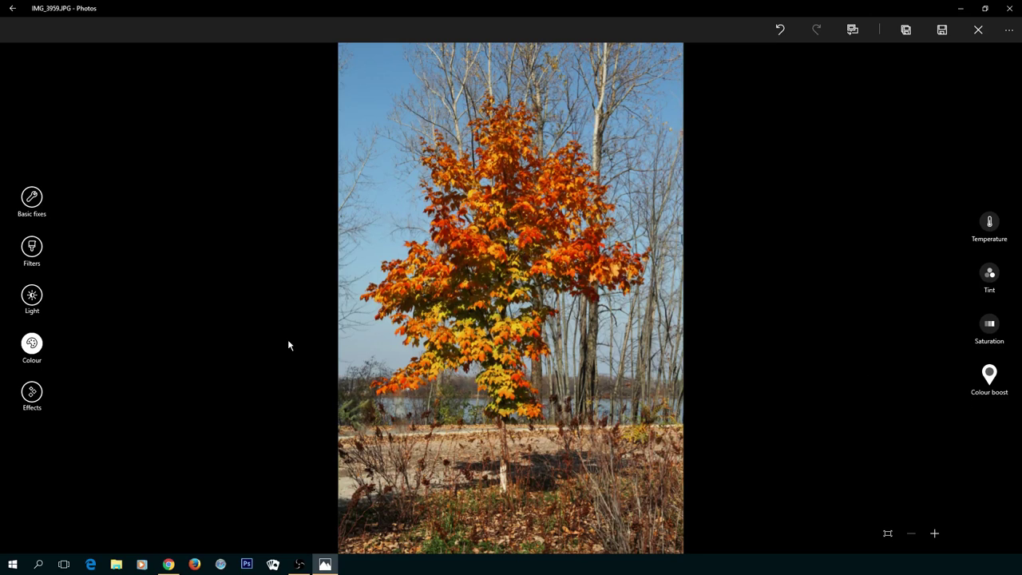
In the Light adjustments, raise contrast to 43 and pull highlights down to -12.
left_click(32, 296)
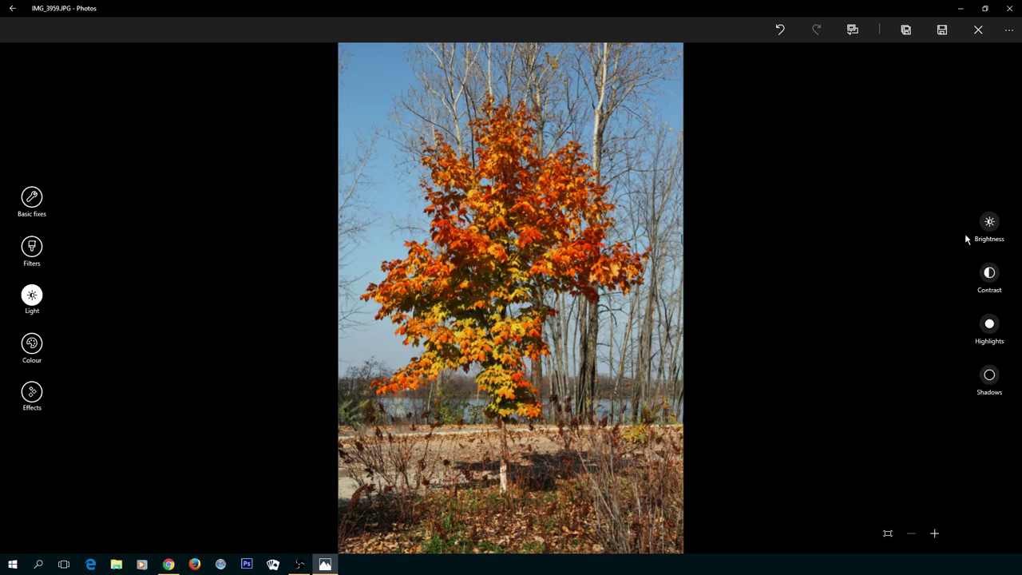
left_click(990, 274)
left_click_drag(989, 274, 969, 283)
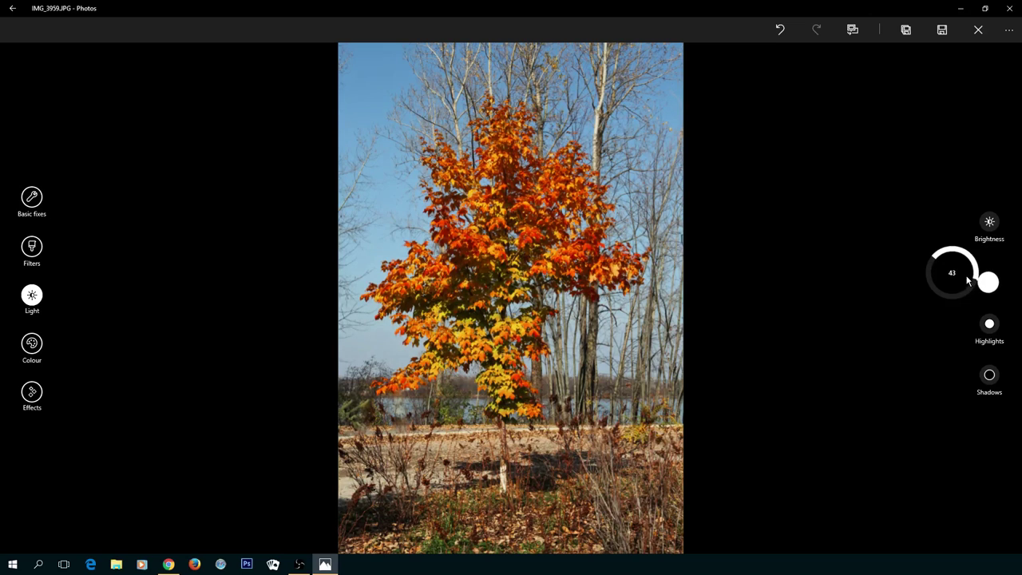
left_click(989, 323)
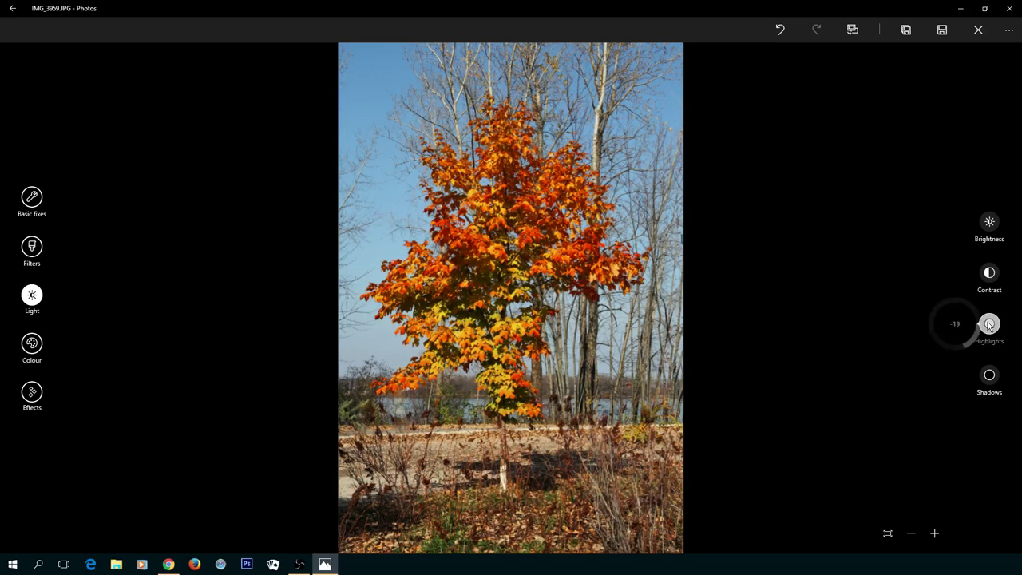
left_click_drag(990, 325, 921, 297)
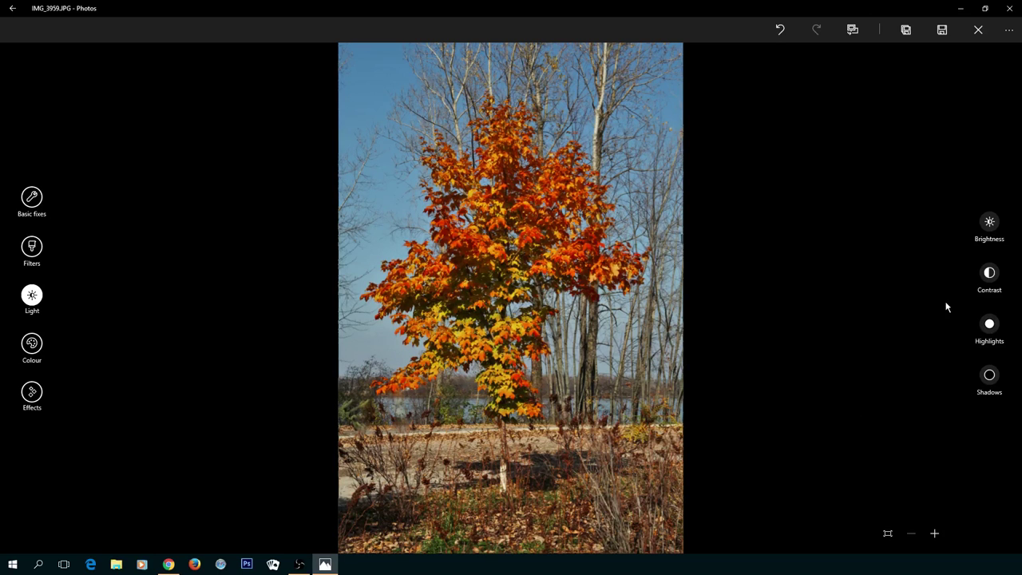
Lower saturation to -7 and colour-boost the blue sky by 5.
left_click(65, 357)
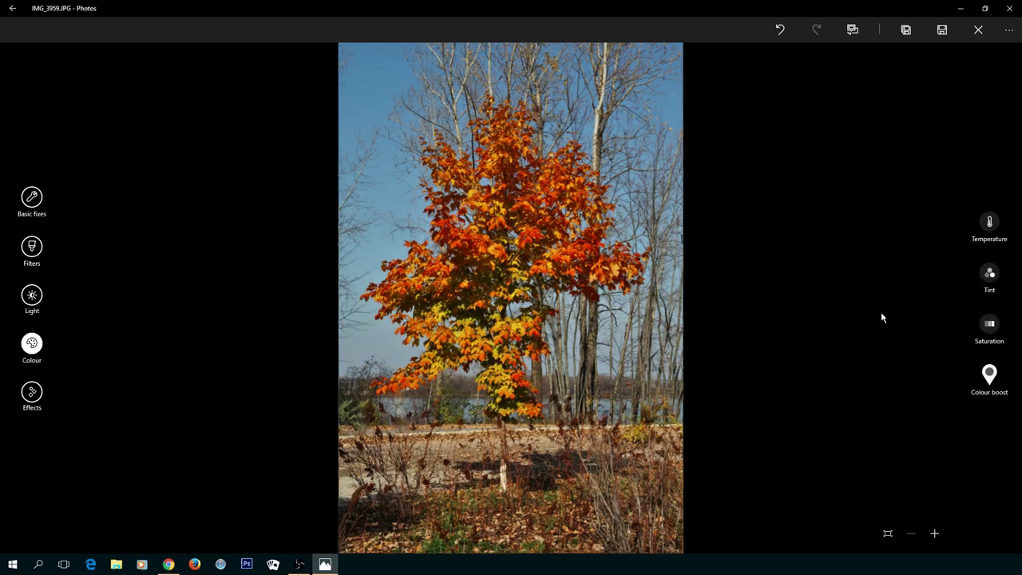
left_click(991, 324)
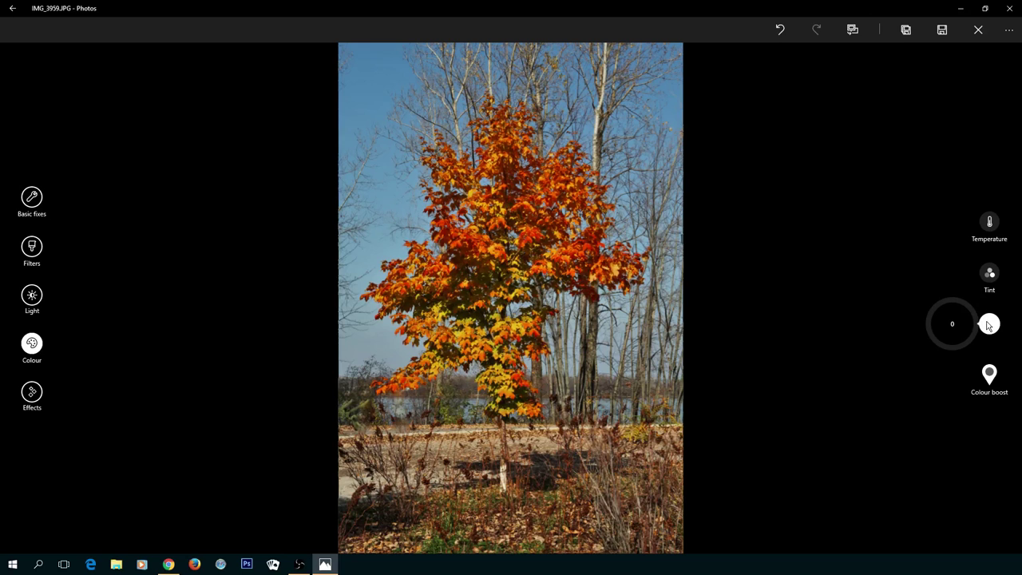
left_click_drag(988, 325, 963, 321)
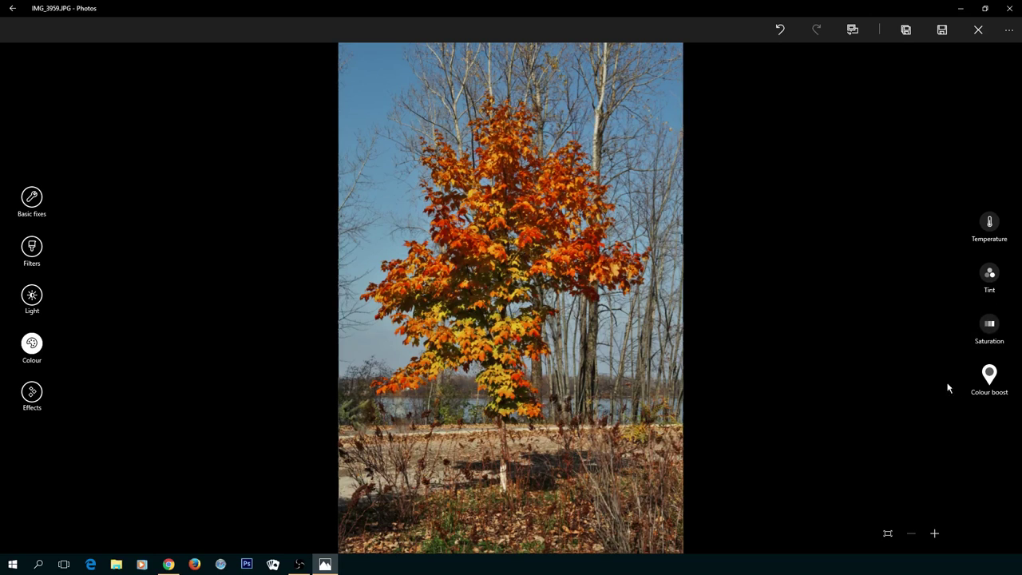
left_click_drag(988, 371, 363, 118)
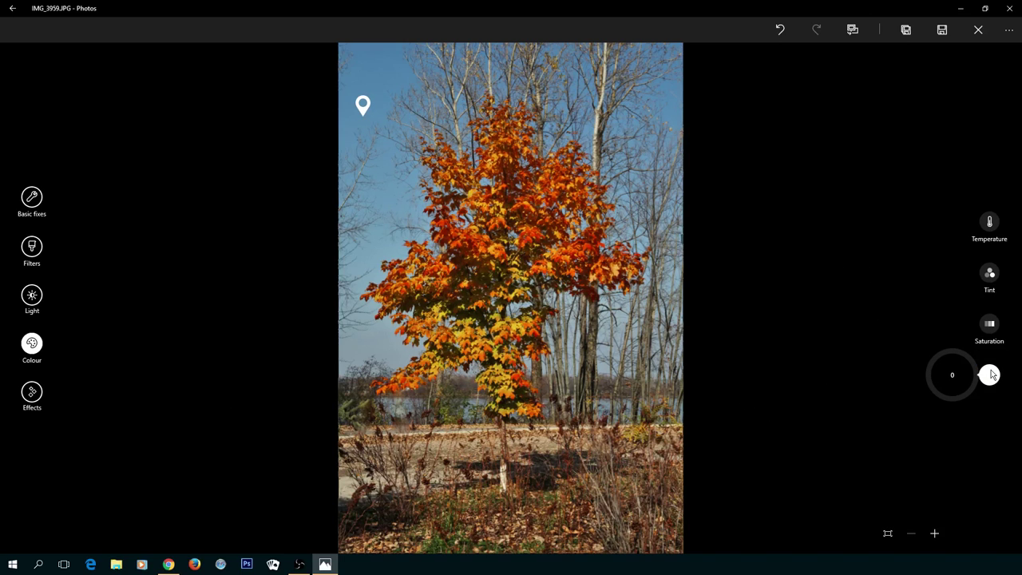
left_click_drag(991, 377, 938, 384)
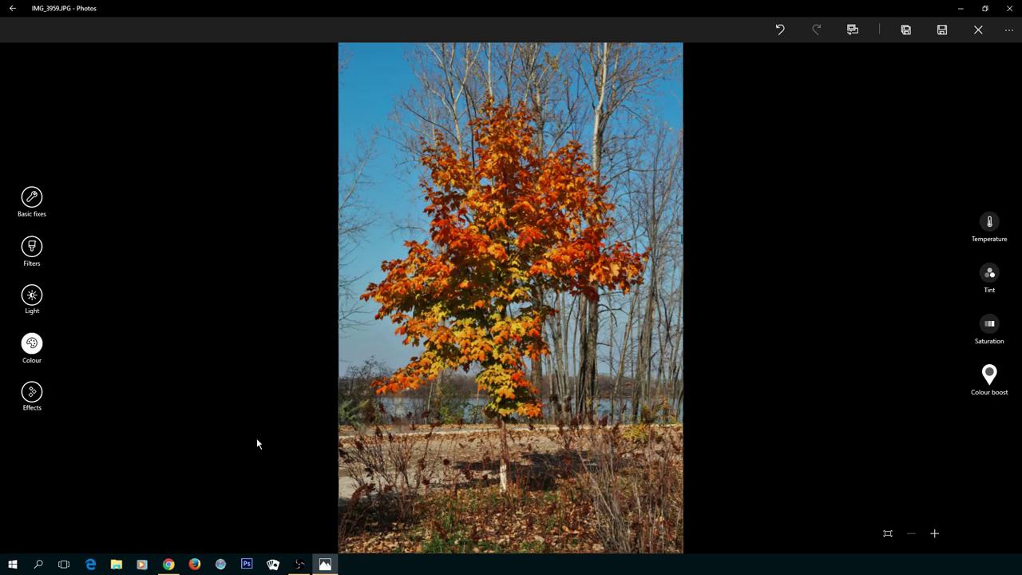
Add a vignette of 85 from the Effects adjustments to darken the edges.
left_click(32, 392)
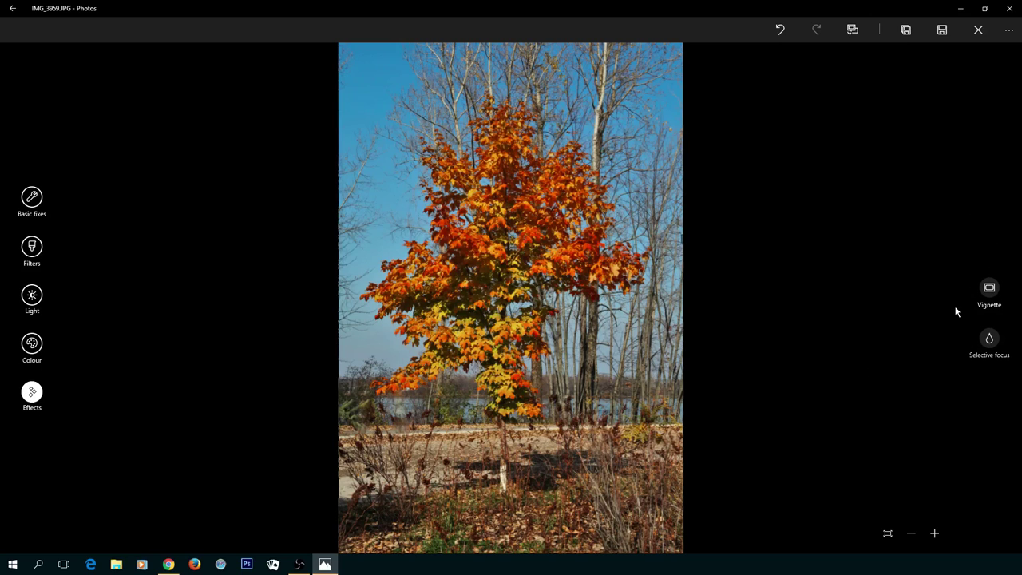
left_click(989, 292)
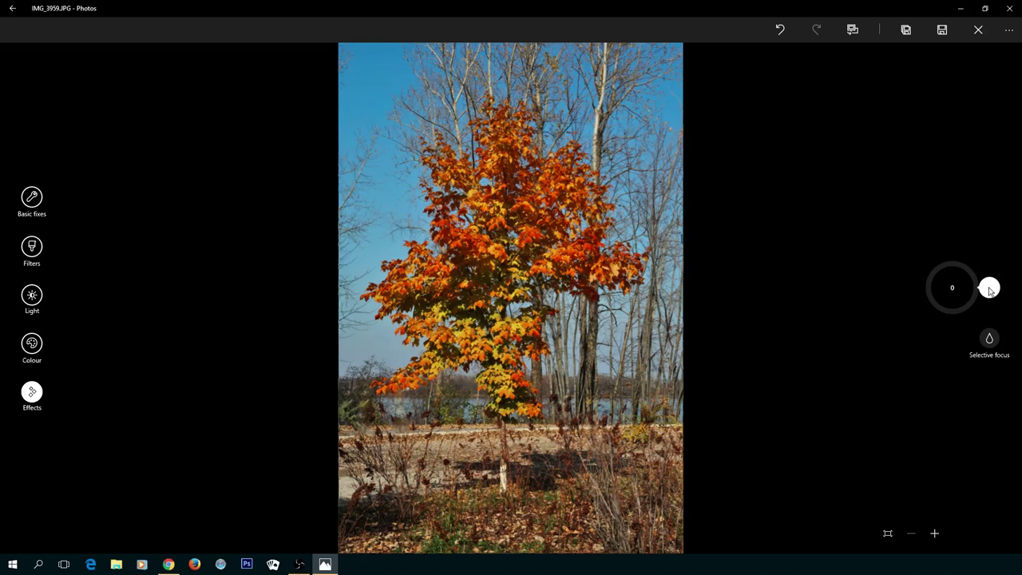
left_click_drag(989, 292, 972, 269)
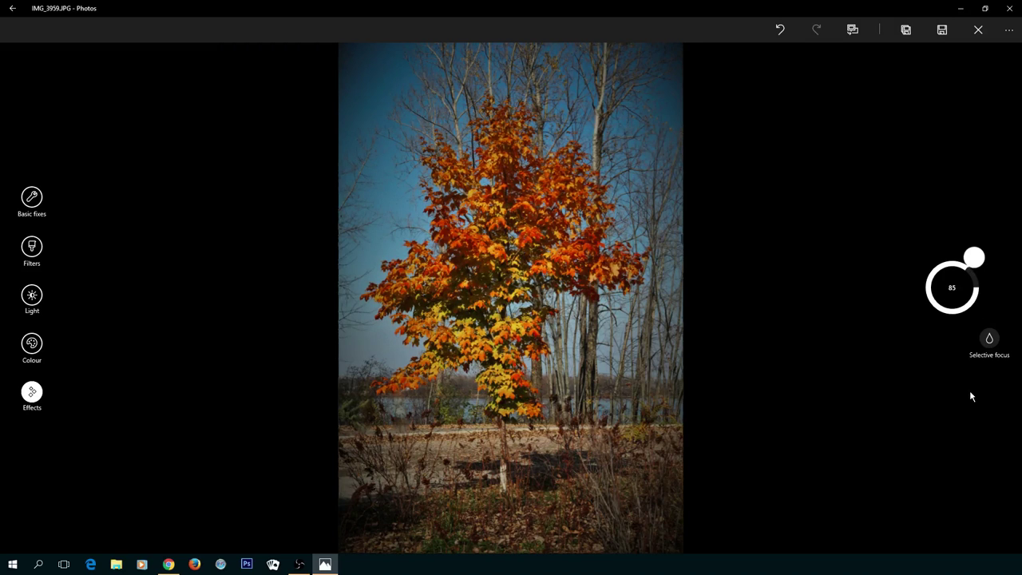
Apply selective focus with a tall, widened oval around the maple, blurring the surroundings.
left_click(994, 340)
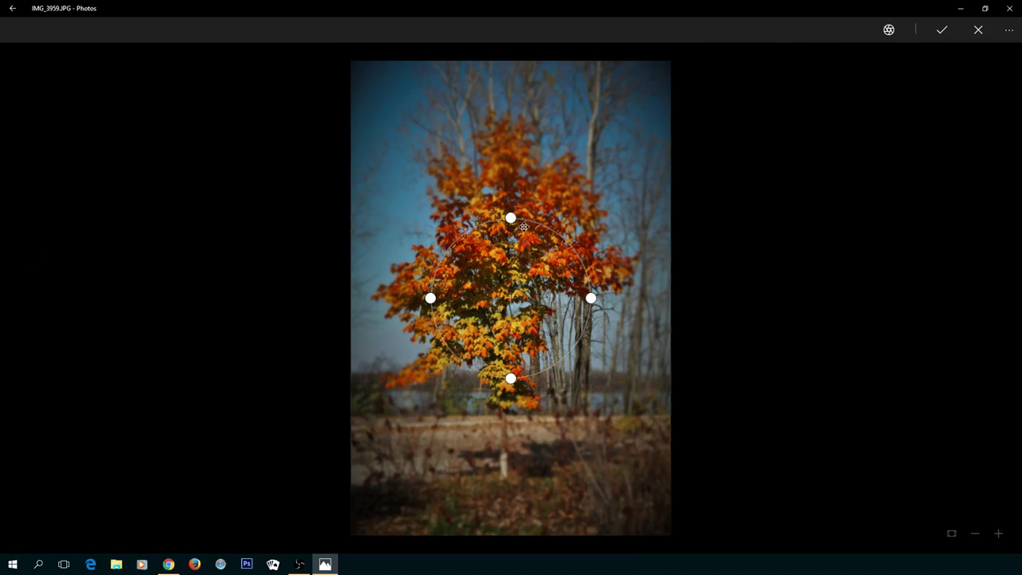
left_click_drag(510, 217, 499, 78)
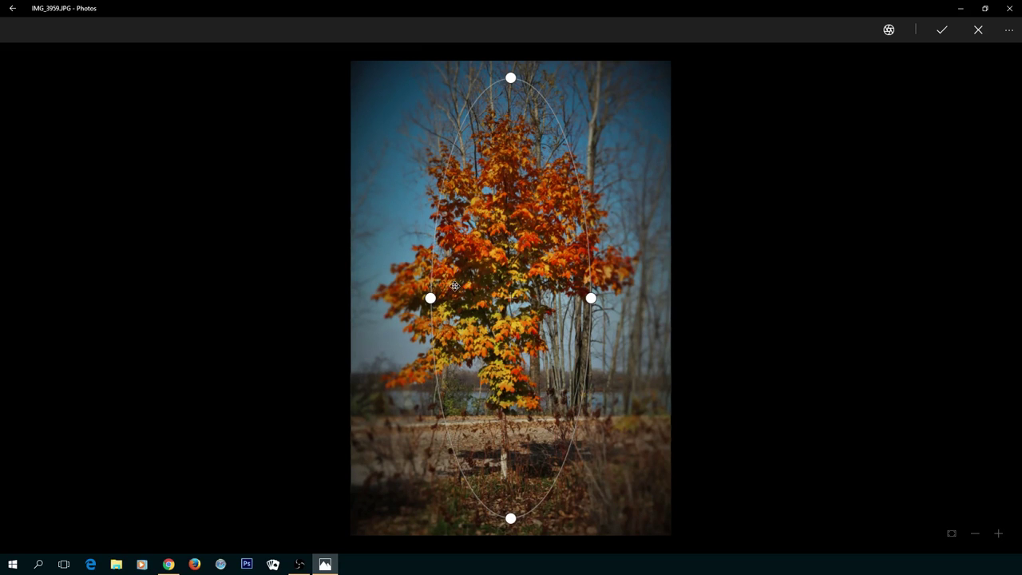
left_click_drag(431, 298, 363, 302)
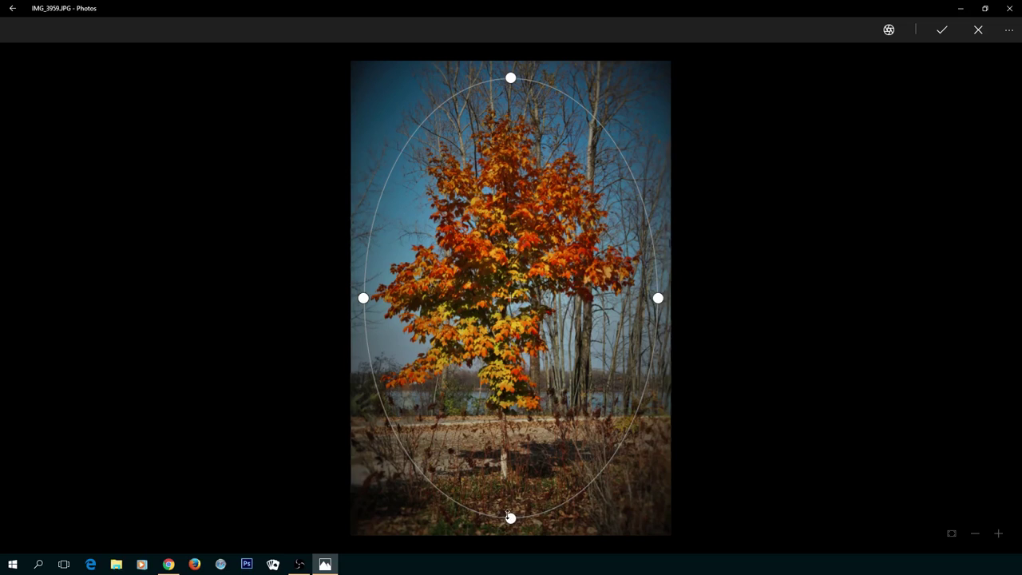
left_click_drag(512, 519, 511, 522)
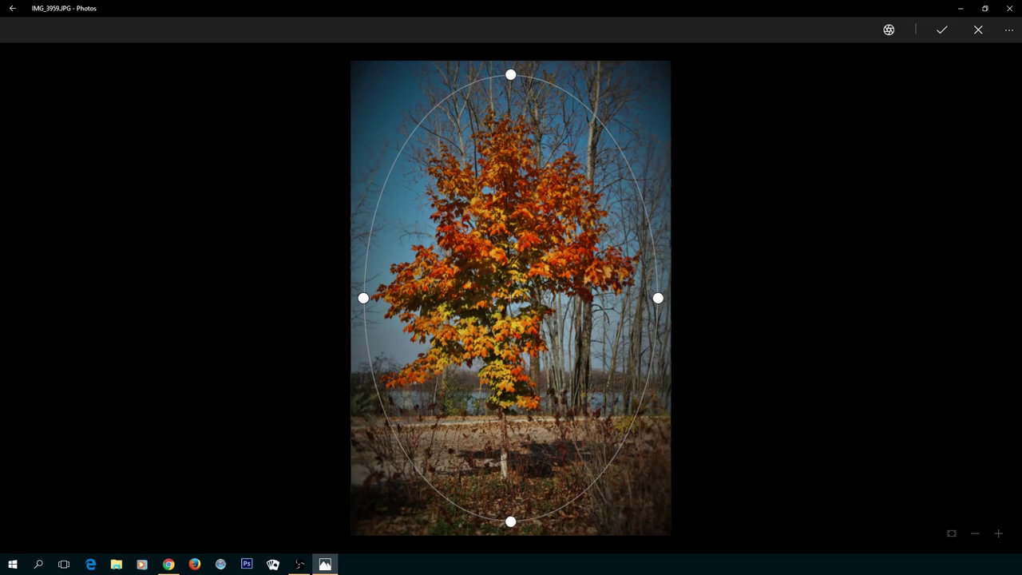
left_click(942, 29)
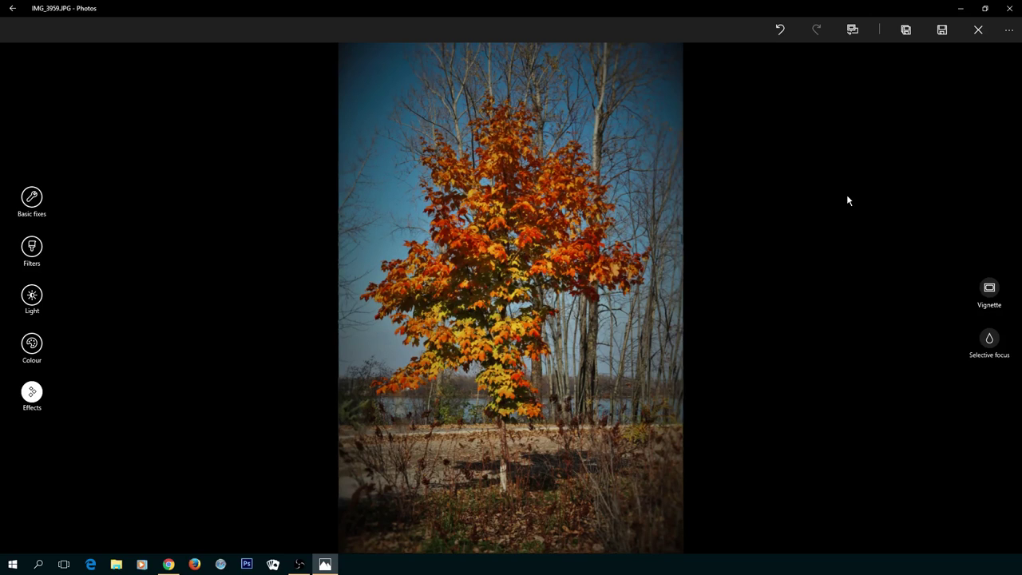
Save the edited photo as a copy, IMG_3959 (2).JPG.
left_click(1006, 34)
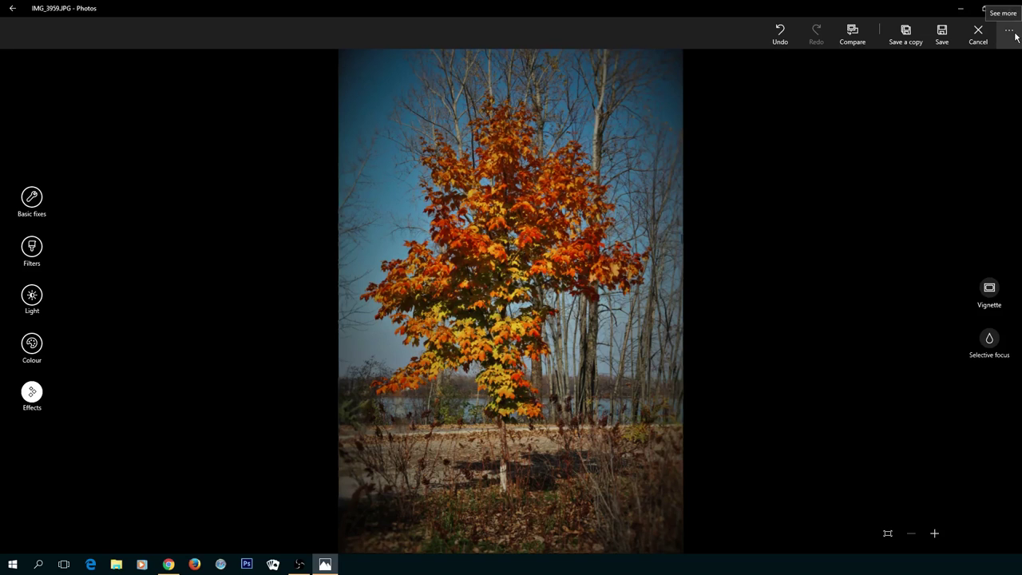
left_click(906, 40)
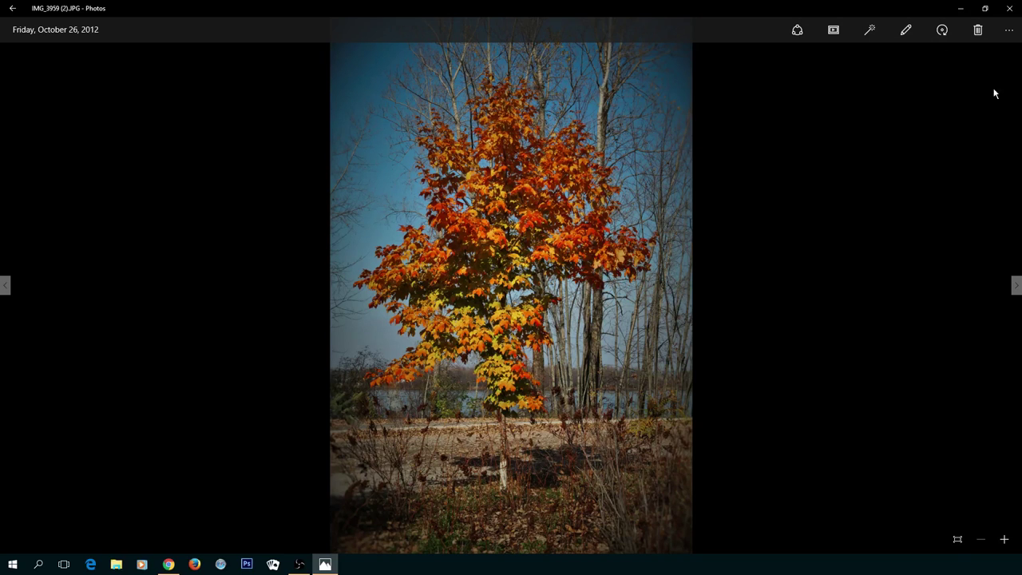
left_click(1008, 32)
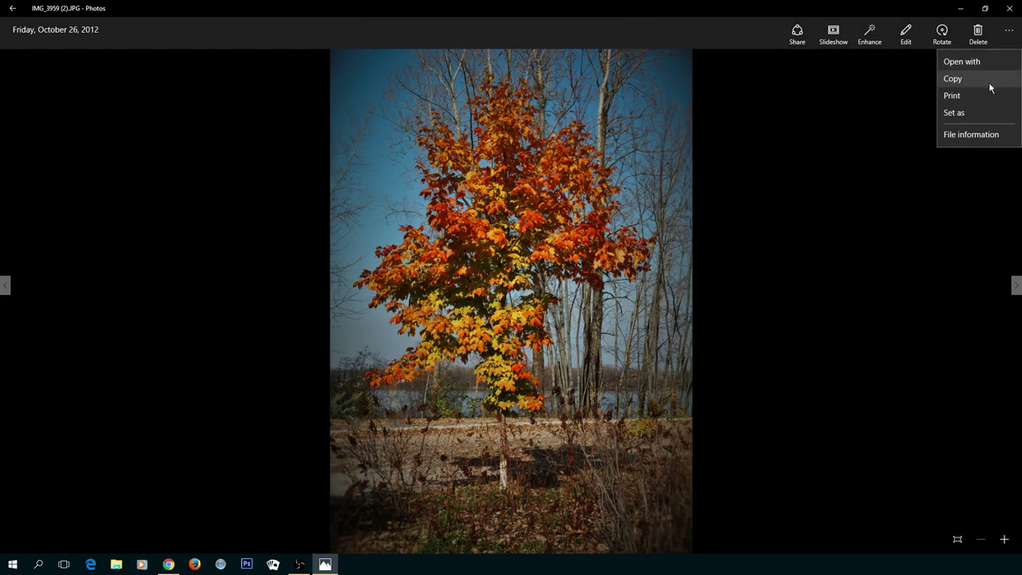
left_click(969, 95)
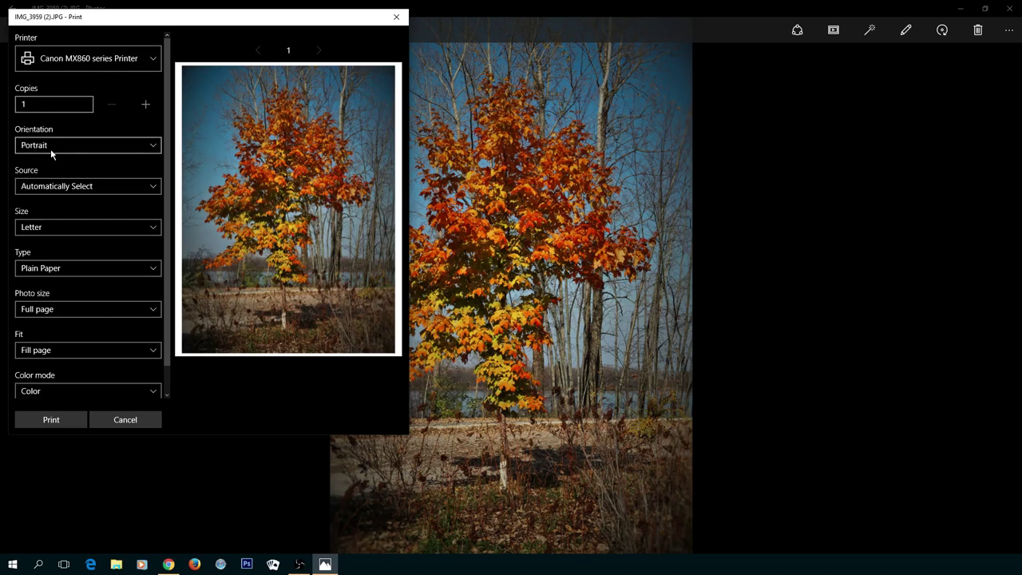
left_click(150, 230)
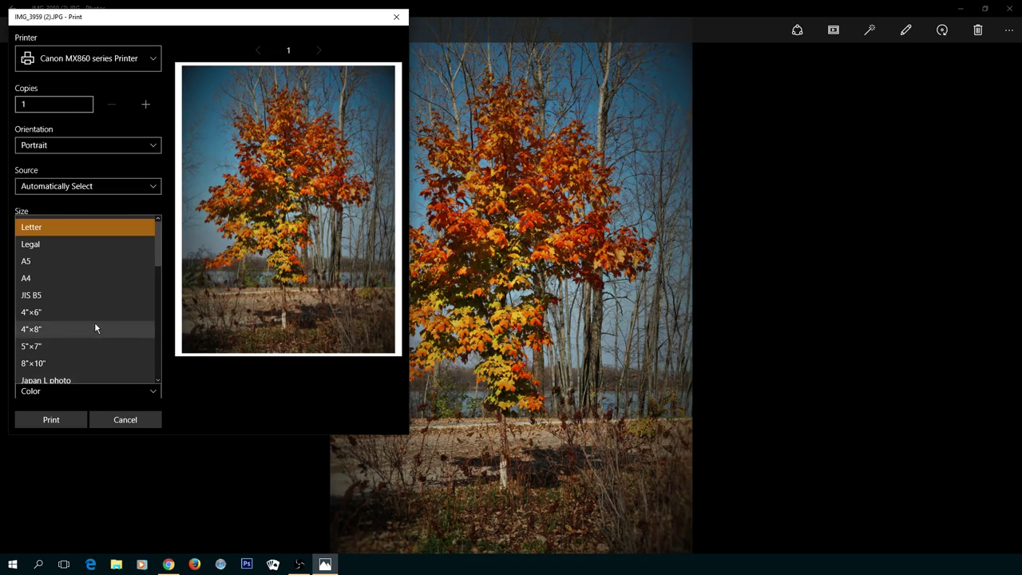
scroll(77, 318, "down", 7)
left_click(234, 388)
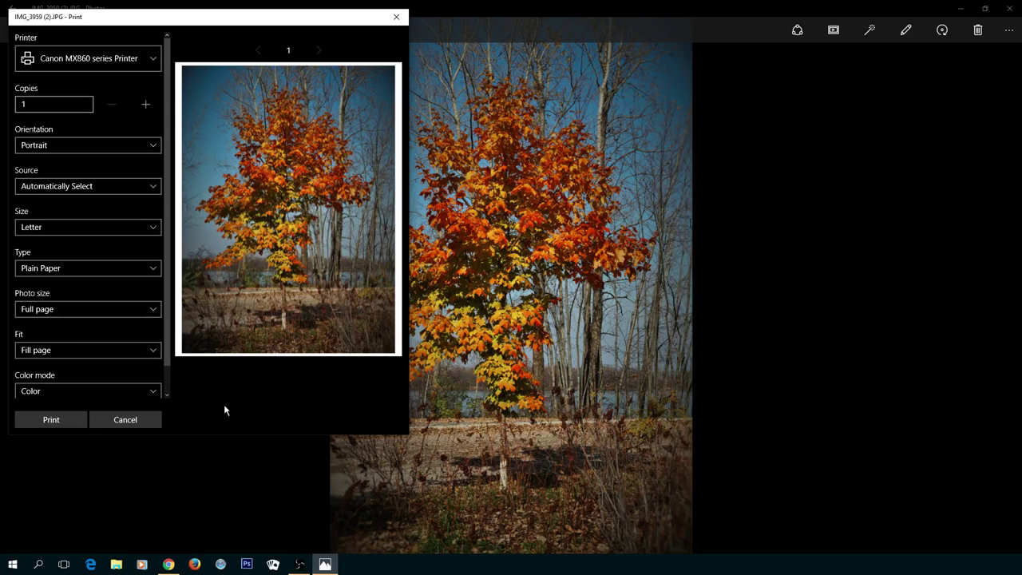
Close the print settings without printing and return to the Demo_Temp1 folder.
left_click(139, 422)
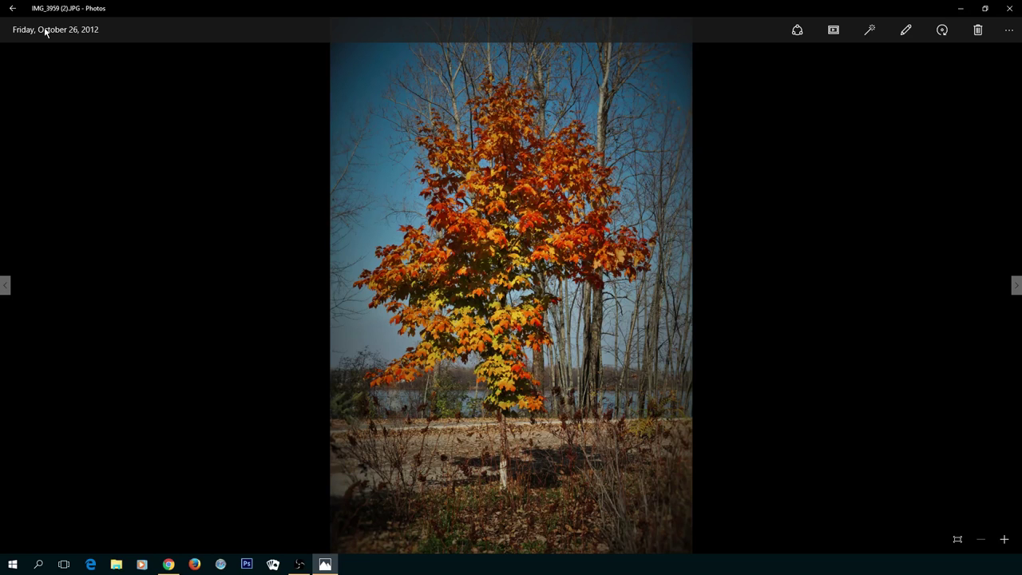
left_click(13, 8)
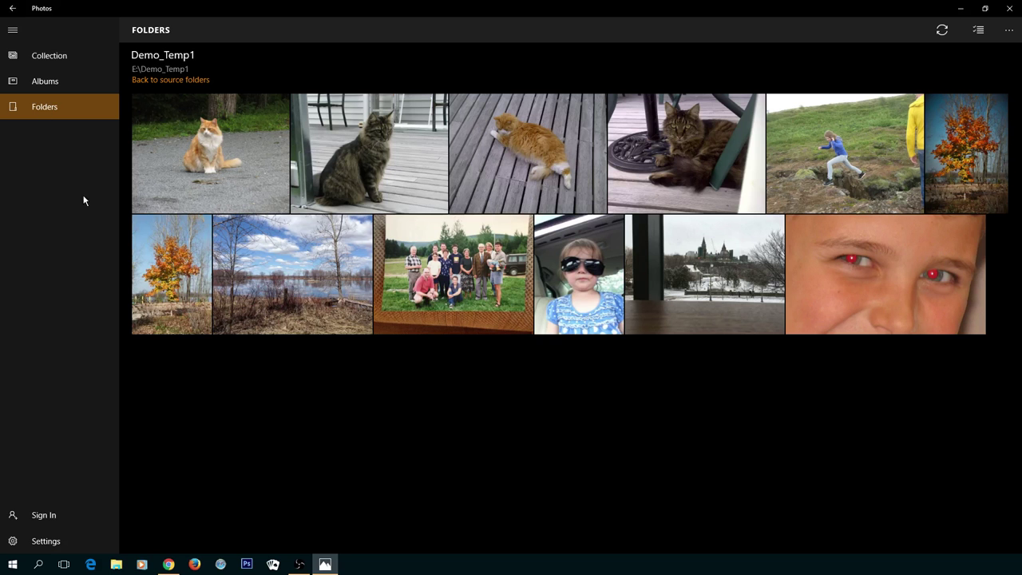